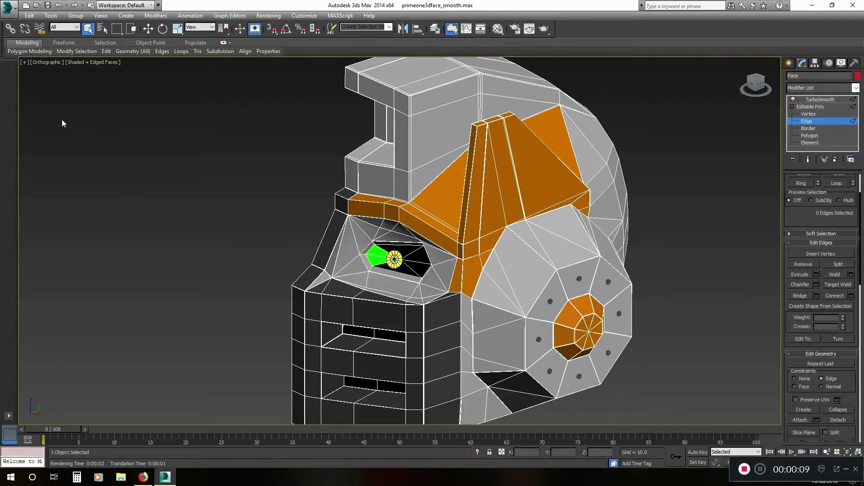
# Step: Open the recent scene primeone3dface_smooth3.max in place of the current one
pyautogui.click(9, 5)
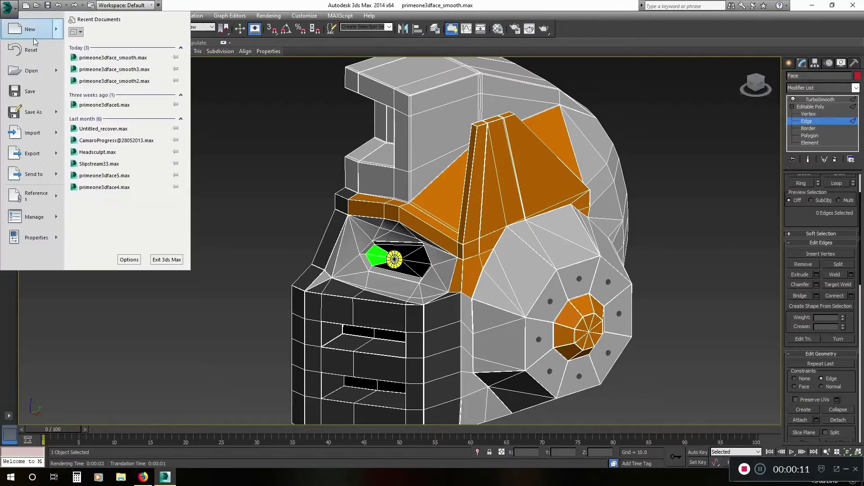
pyautogui.click(99, 58)
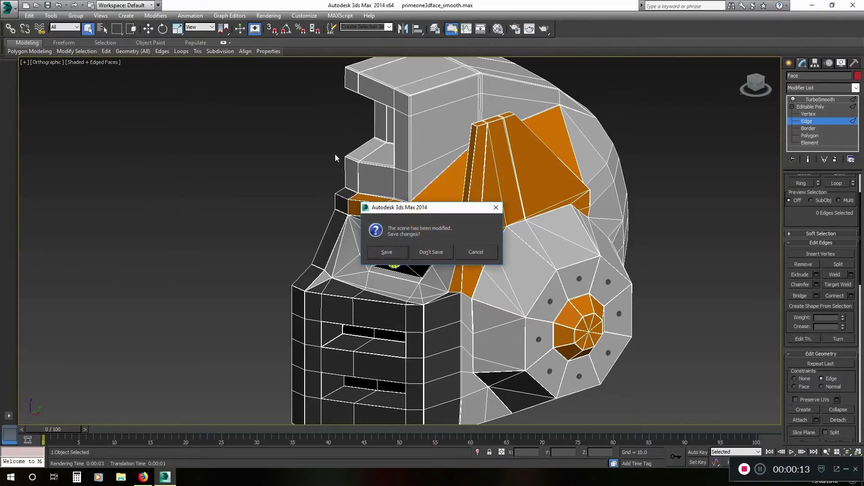
pyautogui.click(410, 255)
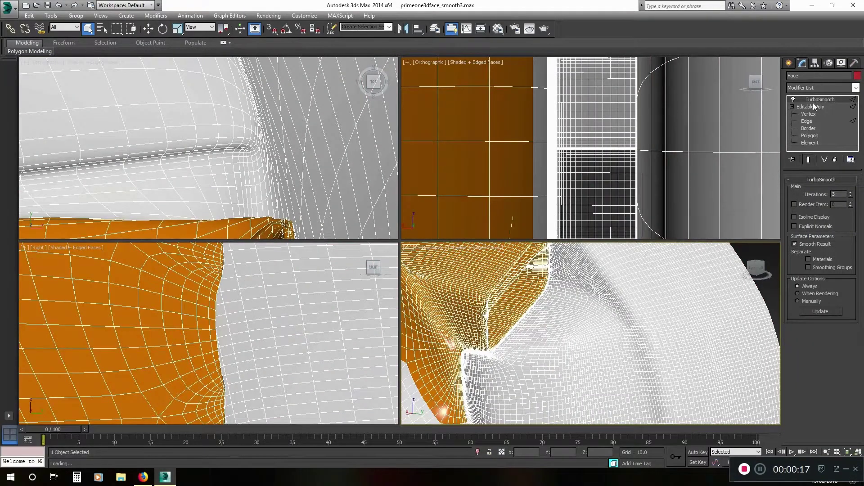
# Step: Show the Face object's unsmoothed Editable Poly mesh beneath TurboSmooth and enter its Vertex sub-object level
pyautogui.click(814, 104)
pyautogui.scroll(-6, 542, 331)
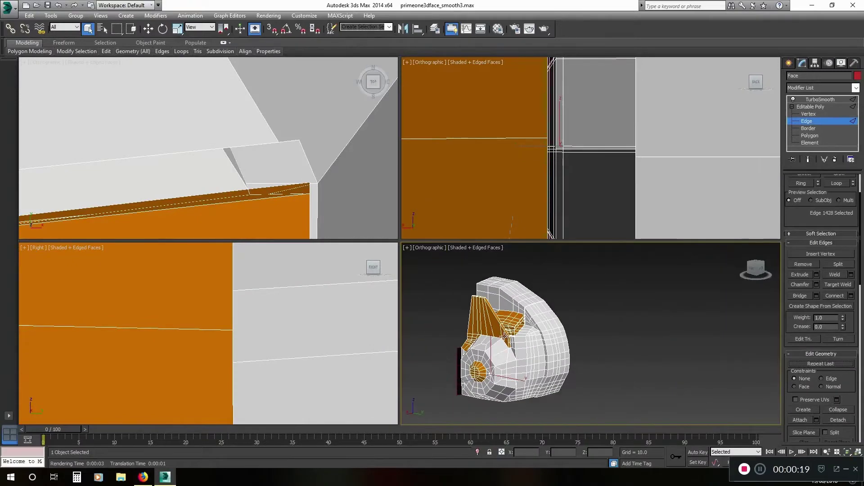
pyautogui.scroll(6, 583, 340)
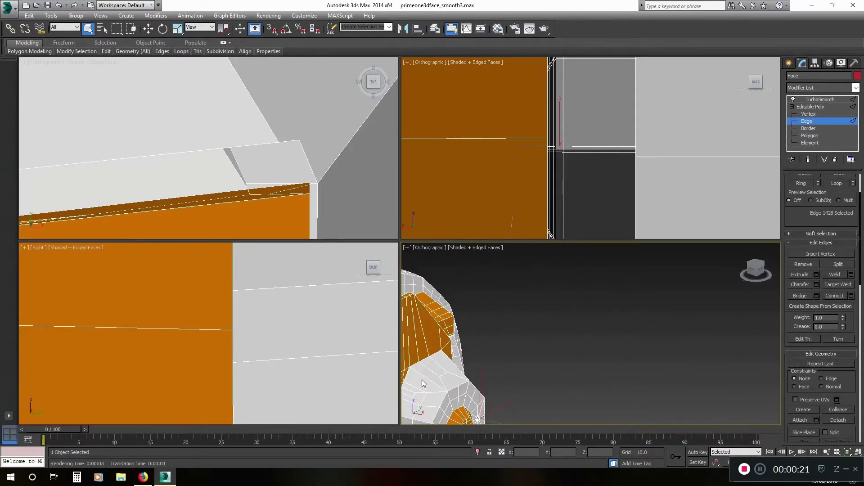
pyautogui.click(421, 382)
pyautogui.moveTo(422, 384); pyautogui.dragTo(617, 286, button='middle')
pyautogui.click(810, 115)
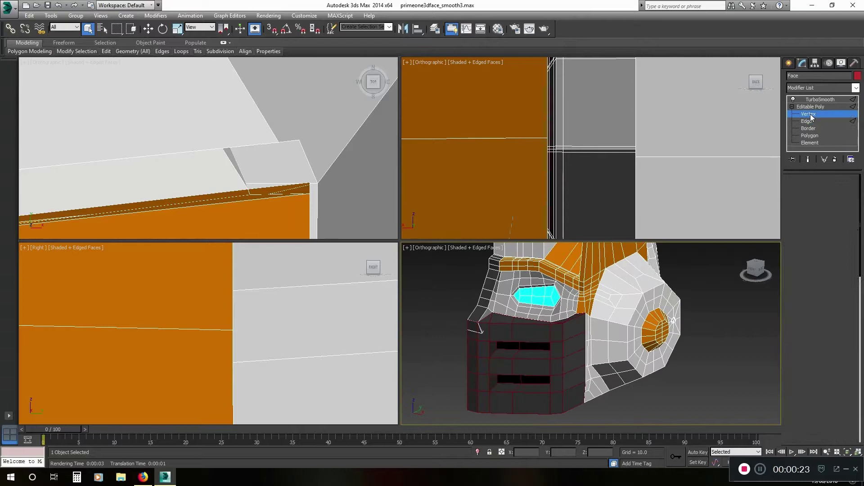
# Step: Activate the Move tool and maximize the orthographic viewport showing the robot head
pyautogui.moveTo(613, 289); pyautogui.dragTo(586, 324, button='middle')
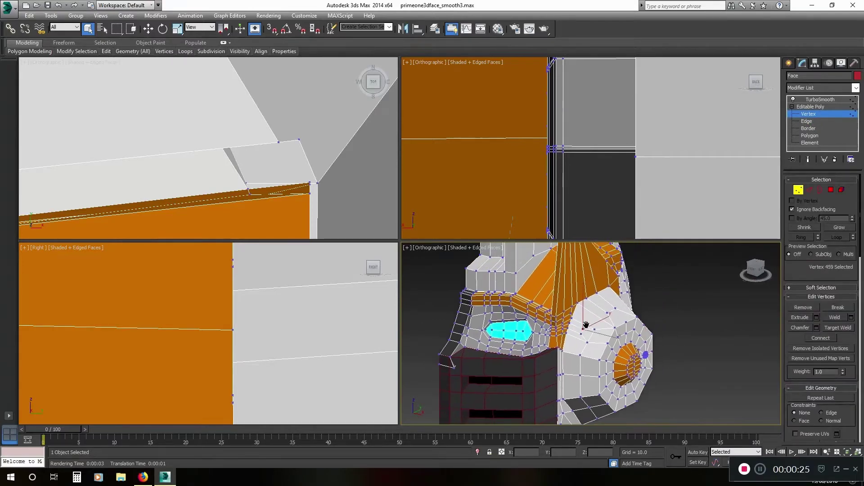
pyautogui.press('w')
pyautogui.scroll(-2, 594, 324)
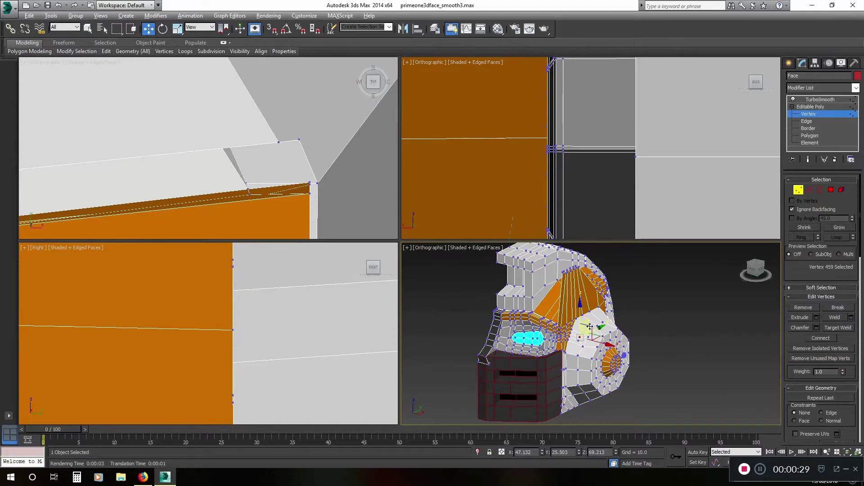
pyautogui.hotkey('alt', 'w')
# Step: Examine the polygon topology around the orange side crest, the vent box behind it and the round ear piece
pyautogui.keyDown('alt'); pyautogui.moveTo(321, 225); pyautogui.dragTo(585, 189, button='middle'); pyautogui.keyUp('alt')
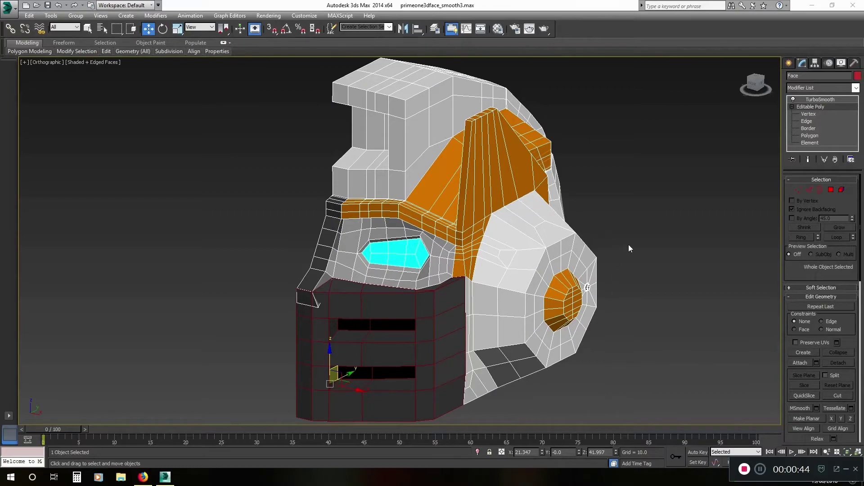
pyautogui.keyDown('alt'); pyautogui.moveTo(627, 253); pyautogui.dragTo(625, 275, button='middle'); pyautogui.keyUp('alt')
pyautogui.keyDown('alt'); pyautogui.moveTo(612, 369); pyautogui.dragTo(518, 286, button='middle'); pyautogui.keyUp('alt')
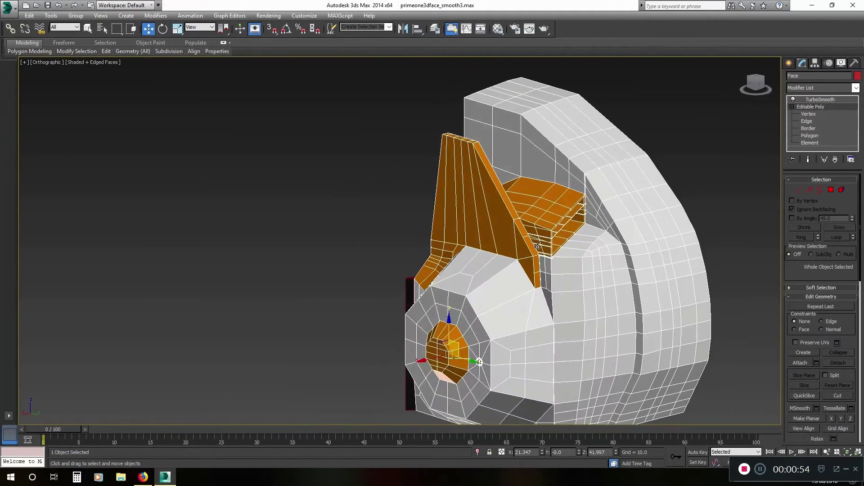
pyautogui.scroll(6, 563, 267)
pyautogui.scroll(3, 550, 227)
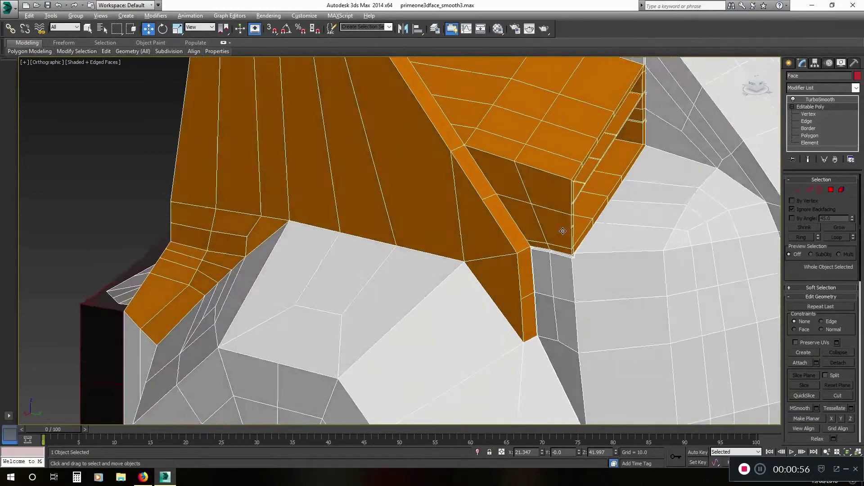
pyautogui.scroll(5, 532, 252)
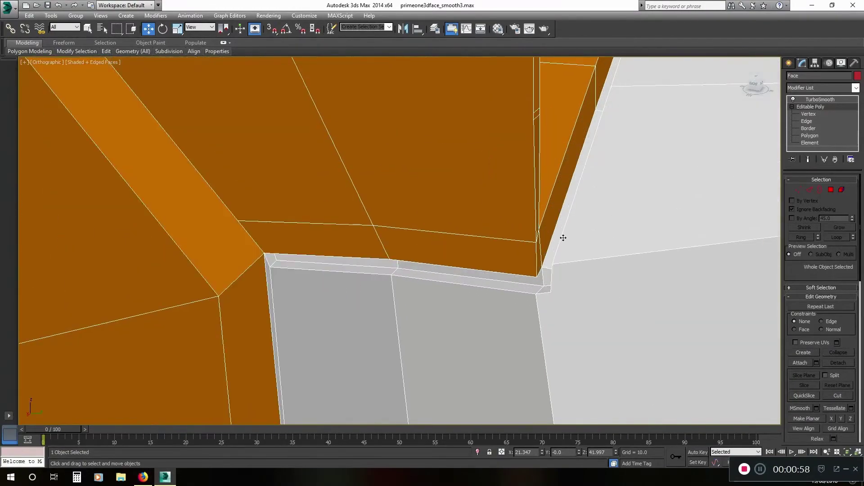
pyautogui.scroll(-8, 560, 237)
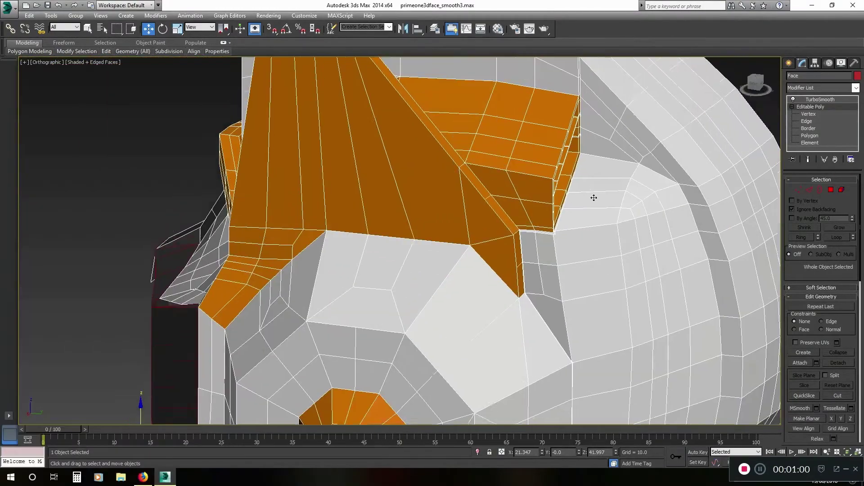
pyautogui.keyDown('alt'); pyautogui.moveTo(593, 198); pyautogui.dragTo(583, 218, button='middle'); pyautogui.keyUp('alt')
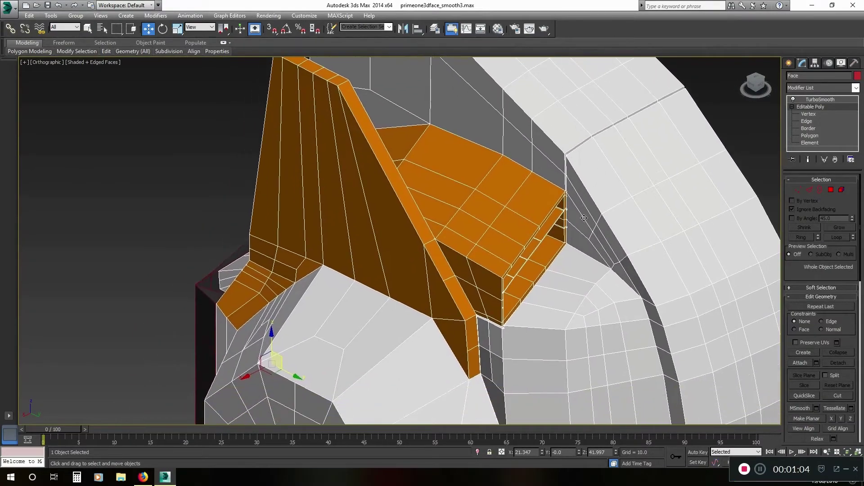
pyautogui.keyDown('alt'); pyautogui.moveTo(542, 295); pyautogui.dragTo(506, 274, button='middle'); pyautogui.keyUp('alt')
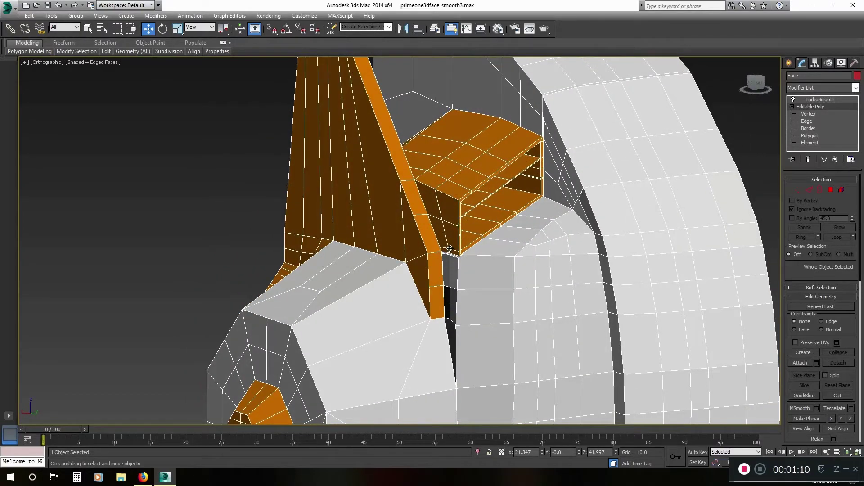
pyautogui.scroll(-2, 450, 249)
pyautogui.keyDown('alt'); pyautogui.moveTo(449, 248); pyautogui.dragTo(430, 252, button='middle'); pyautogui.keyUp('alt')
pyautogui.scroll(-4, 457, 231)
# Step: Move the Faceplate object forward along Y to about -21.18, clear of the rest of the head
pyautogui.click(354, 275)
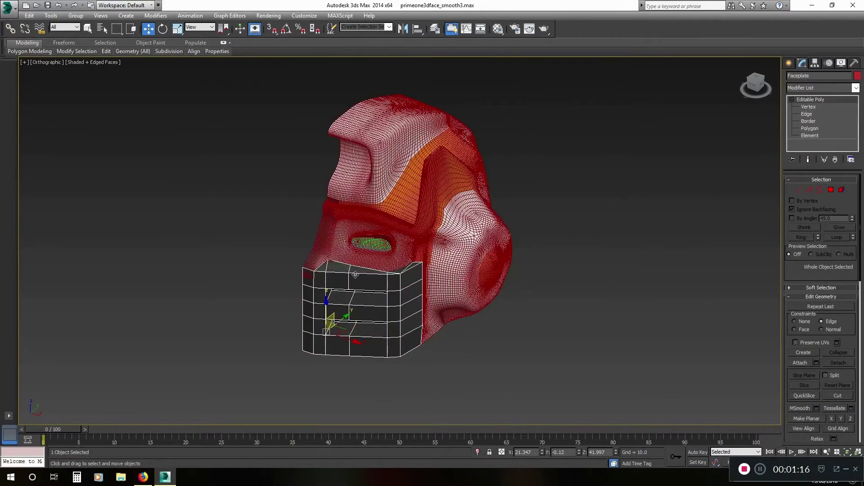
pyautogui.keyDown('alt'); pyautogui.moveTo(354, 275); pyautogui.dragTo(484, 296, button='middle'); pyautogui.keyUp('alt')
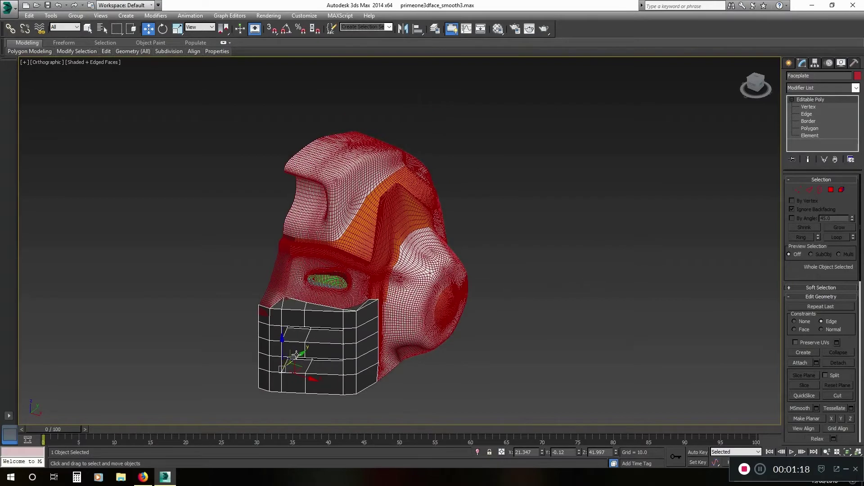
pyautogui.moveTo(299, 358); pyautogui.dragTo(275, 378)
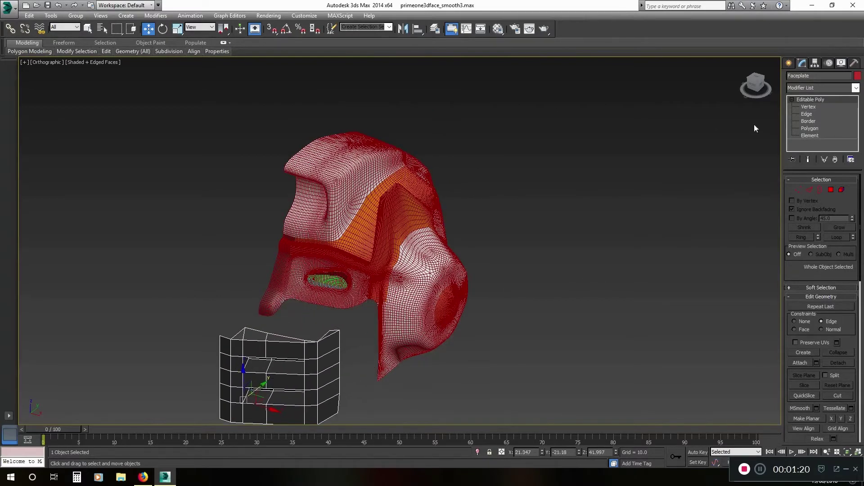
# Step: Select the Face object again and show its unsmoothed Editable Poly level beneath TurboSmooth
pyautogui.click(809, 107)
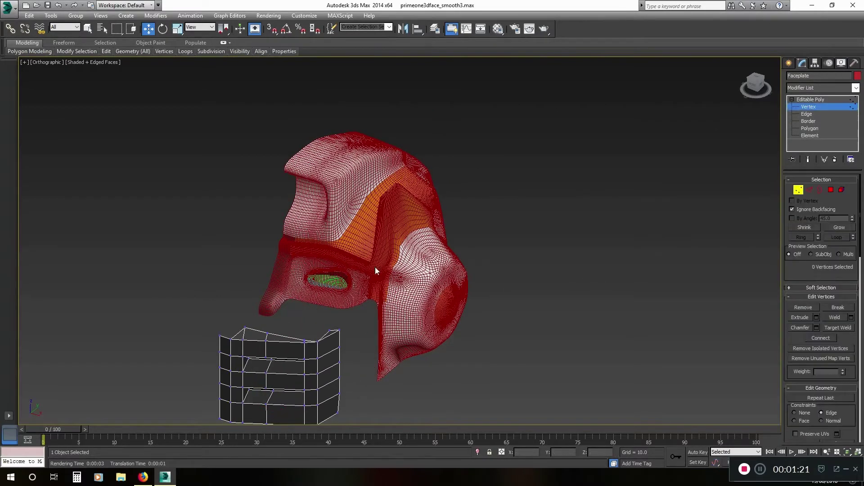
pyautogui.click(817, 100)
pyautogui.click(425, 219)
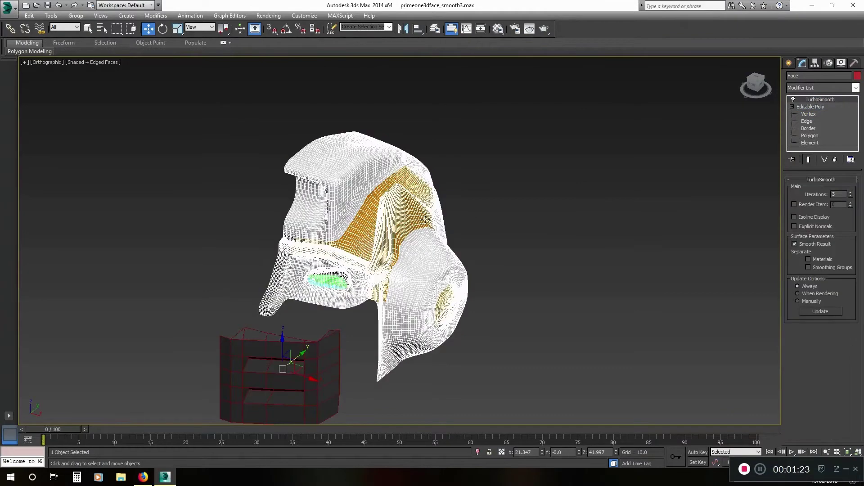
pyautogui.click(816, 108)
# Step: Examine the separated faceplate mesh and the lower face opening it came from, up close and from a distance
pyautogui.keyDown('alt'); pyautogui.moveTo(546, 281); pyautogui.dragTo(291, 253, button='middle'); pyautogui.keyUp('alt')
pyautogui.scroll(5, 281, 291)
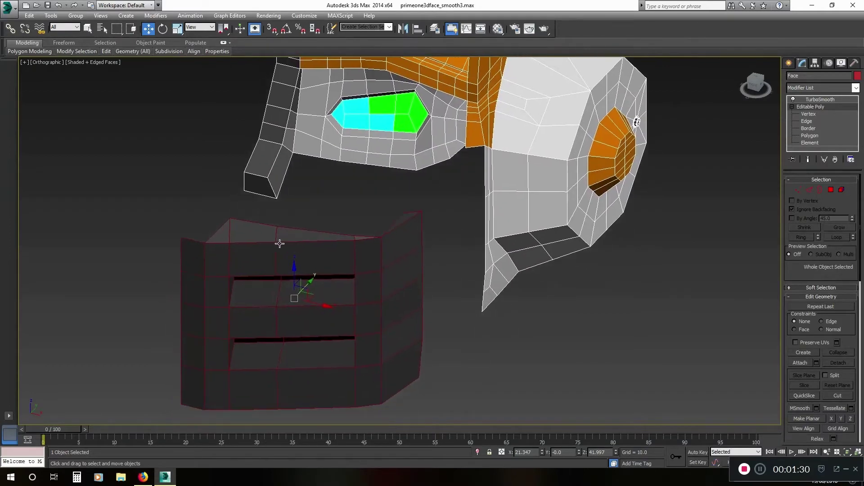
pyautogui.scroll(4, 309, 249)
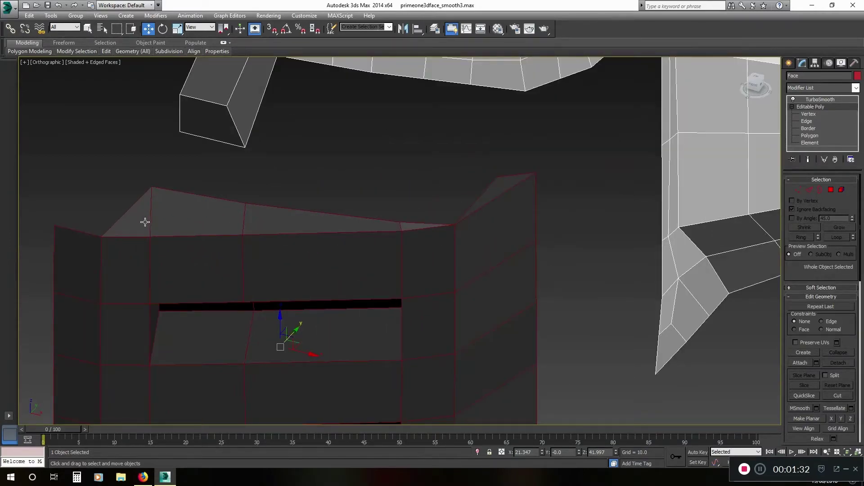
pyautogui.scroll(-4, 477, 245)
pyautogui.moveTo(515, 248); pyautogui.dragTo(478, 293, button='middle')
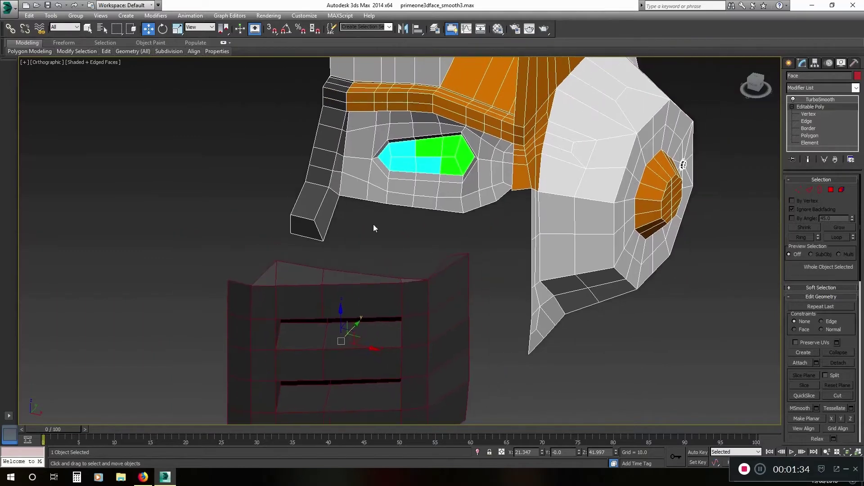
pyautogui.keyDown('alt'); pyautogui.moveTo(517, 266); pyautogui.dragTo(543, 298, button='middle'); pyautogui.keyUp('alt')
pyautogui.scroll(-2, 543, 297)
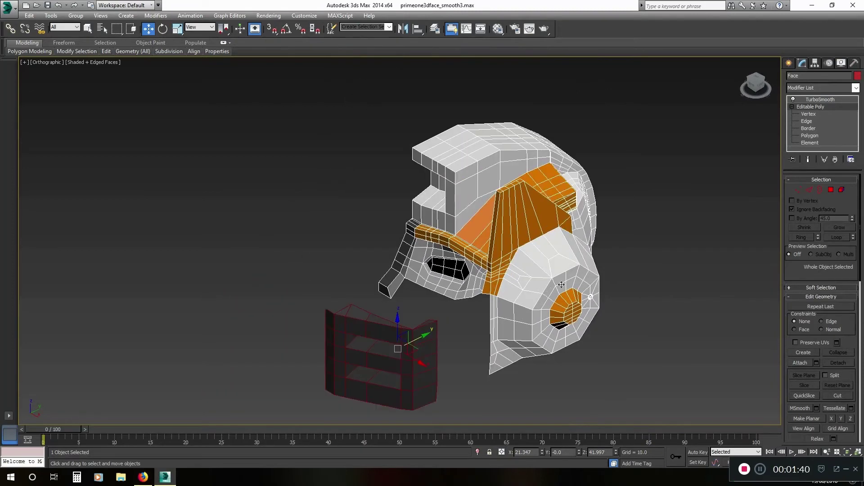
# Step: Examine the edge flow along the orange brow trim, the forehead block and the corner of the eye socket
pyautogui.scroll(4, 562, 284)
pyautogui.moveTo(480, 269); pyautogui.dragTo(488, 297, button='middle')
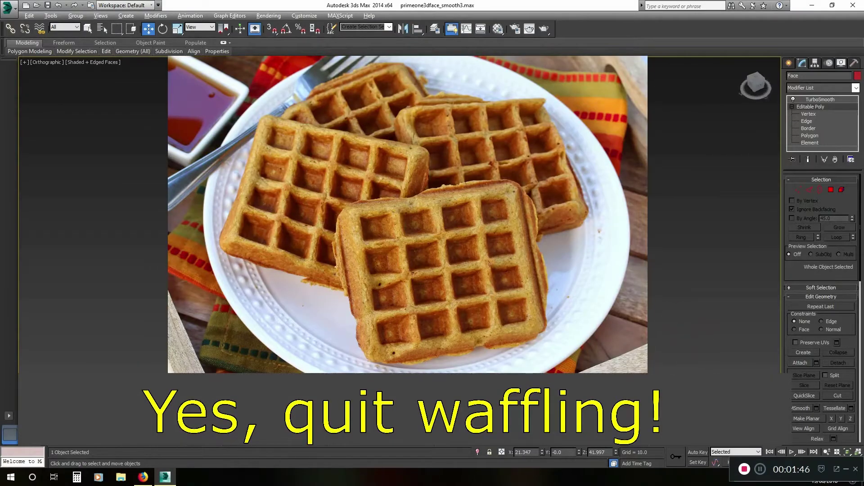
pyautogui.scroll(5, 574, 273)
pyautogui.scroll(6, 573, 272)
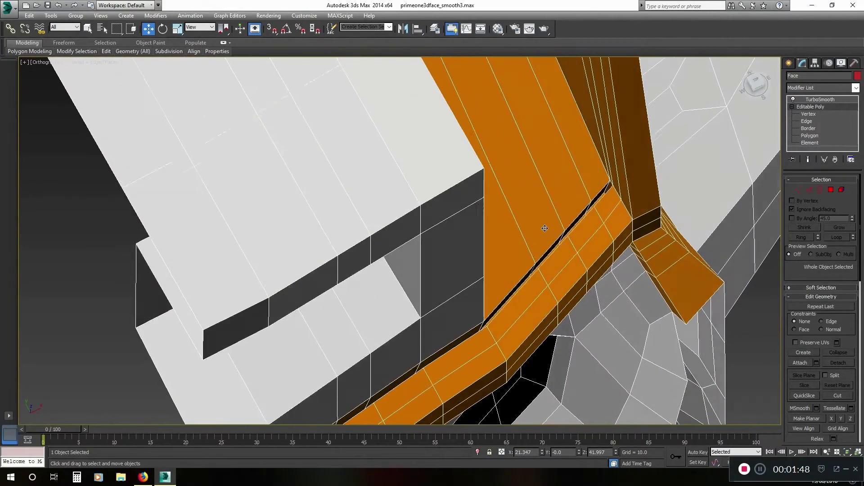
pyautogui.scroll(-6, 600, 234)
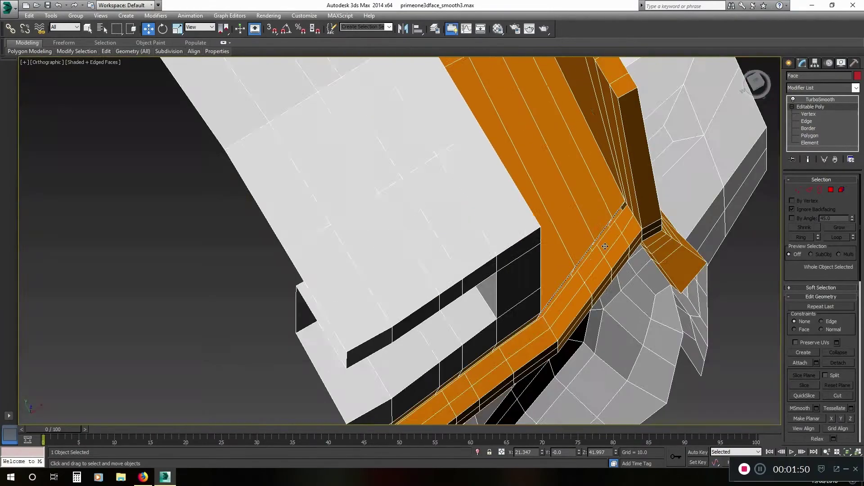
pyautogui.keyDown('alt'); pyautogui.moveTo(601, 234); pyautogui.dragTo(594, 206, button='middle'); pyautogui.keyUp('alt')
pyautogui.moveTo(575, 140); pyautogui.dragTo(605, 311, button='middle')
pyautogui.scroll(5, 604, 311)
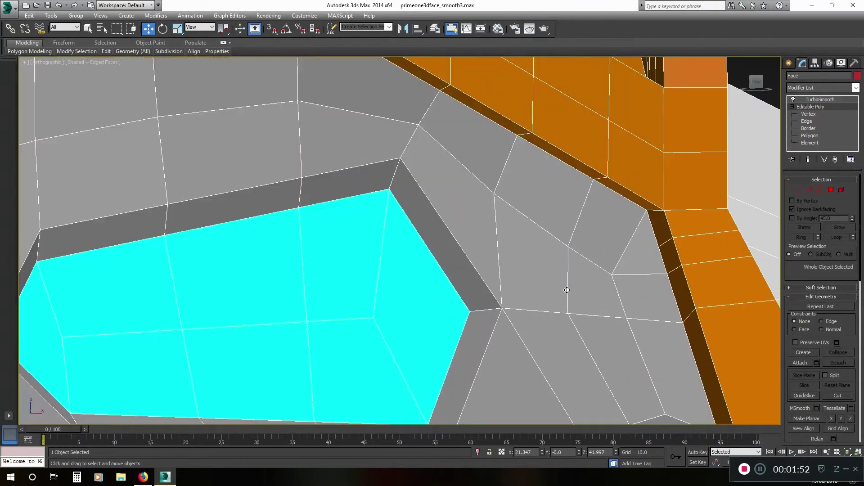
pyautogui.scroll(-6, 581, 274)
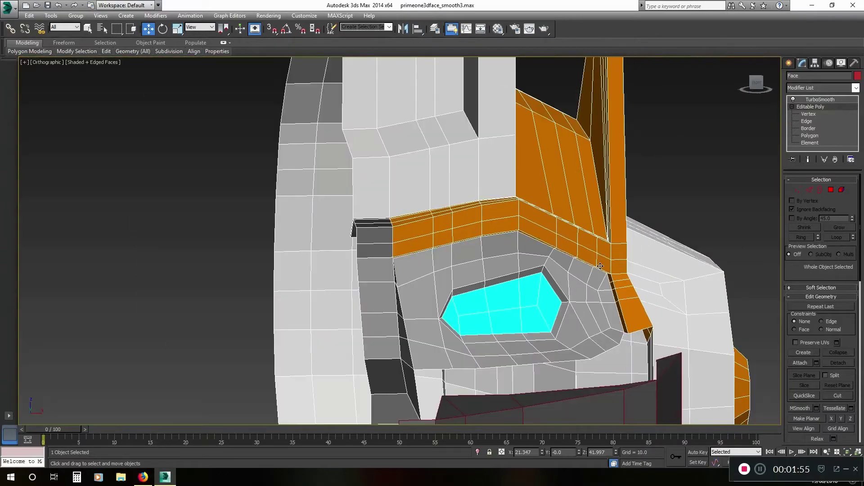
# Step: Compare the mesh around the eye, brow, side crest and ear from front and side angles
pyautogui.scroll(1, 580, 279)
pyautogui.keyDown('alt'); pyautogui.moveTo(580, 279); pyautogui.dragTo(568, 240, button='middle'); pyautogui.keyUp('alt')
pyautogui.scroll(-2, 575, 224)
pyautogui.keyDown('alt'); pyautogui.moveTo(740, 288); pyautogui.dragTo(746, 276, button='middle'); pyautogui.keyUp('alt')
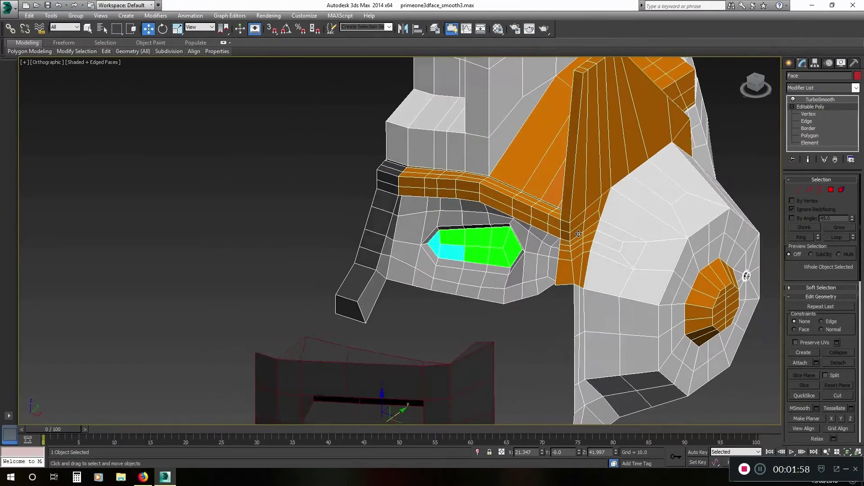
pyautogui.keyDown('alt'); pyautogui.moveTo(421, 248); pyautogui.dragTo(426, 229, button='middle'); pyautogui.keyUp('alt')
pyautogui.moveTo(528, 228); pyautogui.dragTo(486, 264, button='middle')
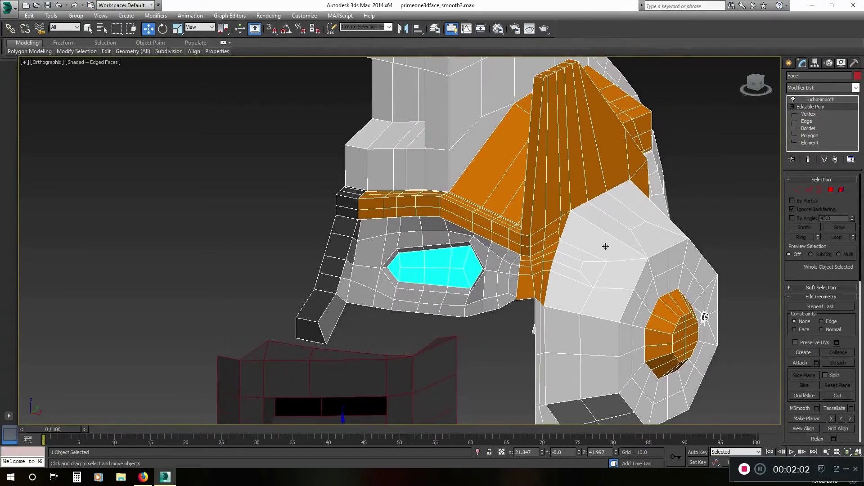
pyautogui.keyDown('alt'); pyautogui.moveTo(705, 317); pyautogui.dragTo(684, 338, button='middle'); pyautogui.keyUp('alt')
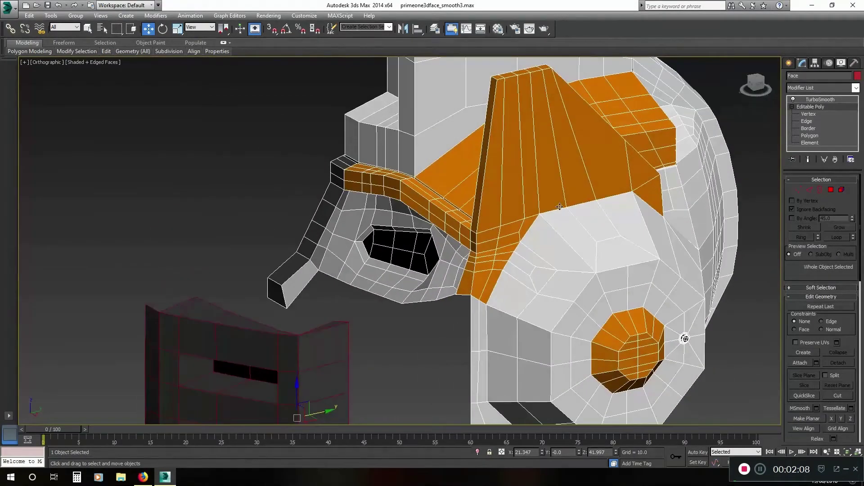
pyautogui.keyDown('alt'); pyautogui.moveTo(484, 202); pyautogui.dragTo(565, 206, button='middle'); pyautogui.keyUp('alt')
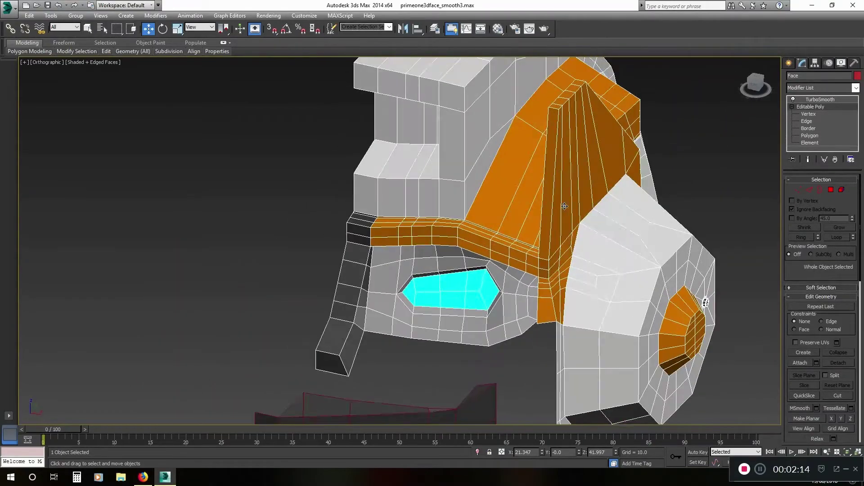
pyautogui.click(761, 468)
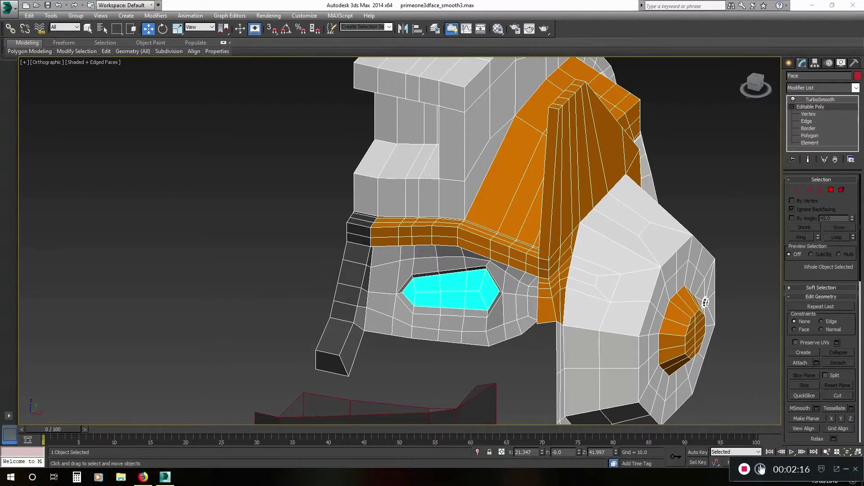
pyautogui.keyDown('alt'); pyautogui.moveTo(595, 348); pyautogui.dragTo(479, 245, button='middle'); pyautogui.keyUp('alt')
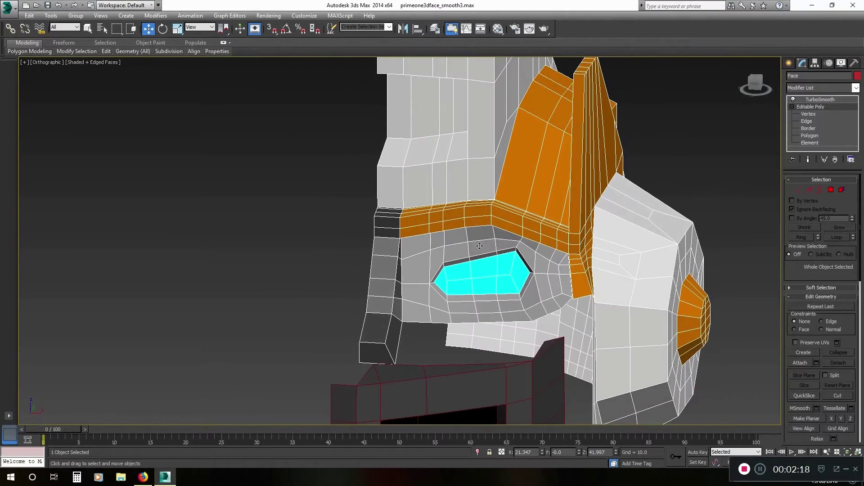
# Step: Examine how the edge loops run from the eye socket and orange brow trim into the side crest
pyautogui.keyDown('alt'); pyautogui.moveTo(422, 306); pyautogui.dragTo(405, 311, button='middle'); pyautogui.keyUp('alt')
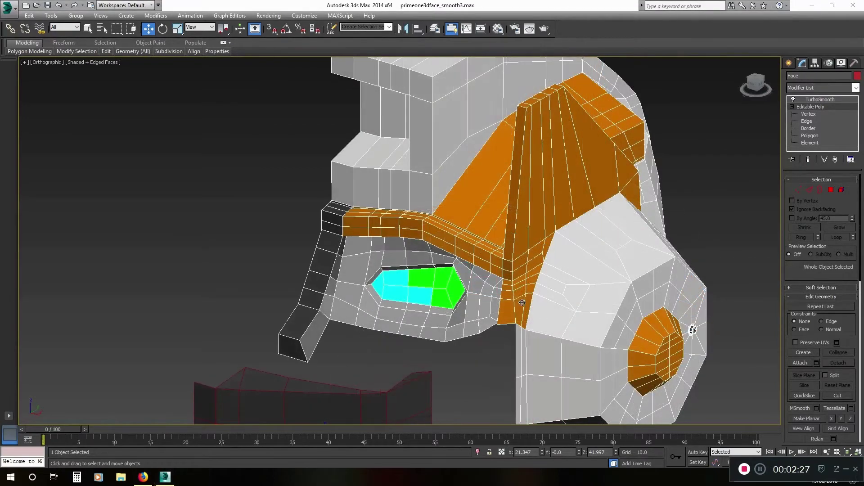
pyautogui.keyDown('alt'); pyautogui.moveTo(691, 329); pyautogui.dragTo(741, 332, button='middle'); pyautogui.keyUp('alt')
pyautogui.keyDown('alt'); pyautogui.moveTo(519, 281); pyautogui.dragTo(538, 276, button='middle'); pyautogui.keyUp('alt')
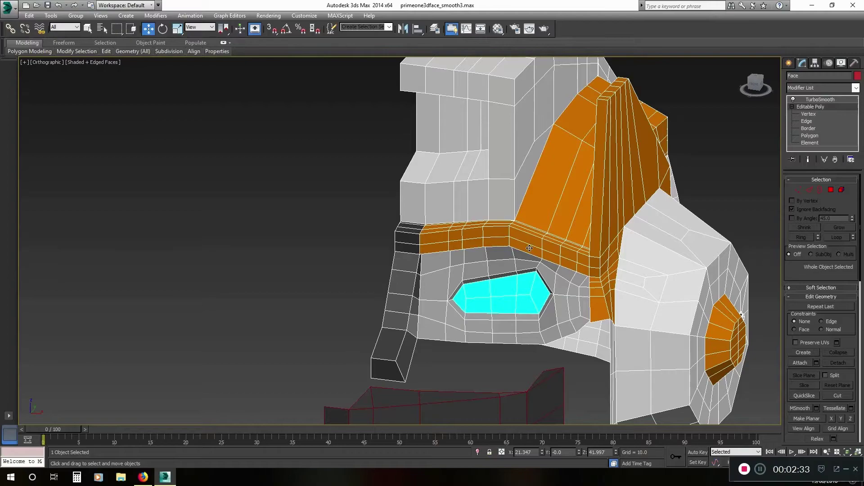
pyautogui.keyDown('alt'); pyautogui.moveTo(450, 227); pyautogui.dragTo(458, 227, button='middle'); pyautogui.keyUp('alt')
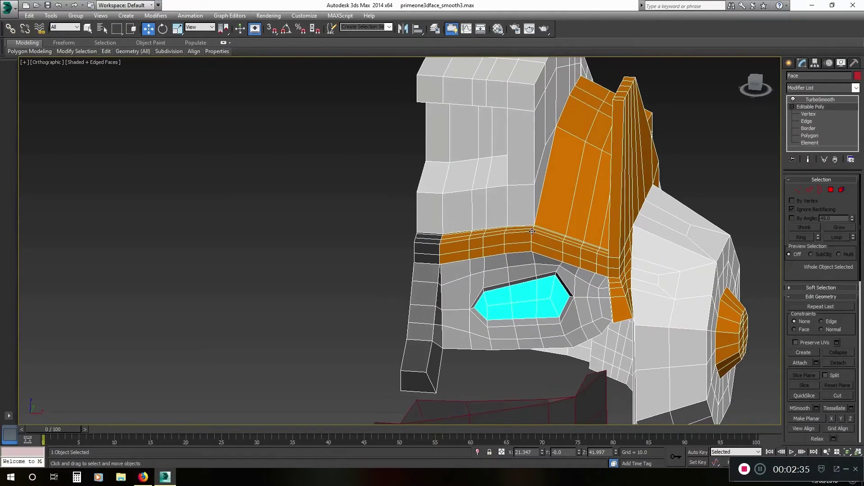
pyautogui.keyDown('alt'); pyautogui.moveTo(532, 315); pyautogui.dragTo(483, 381, button='middle'); pyautogui.keyUp('alt')
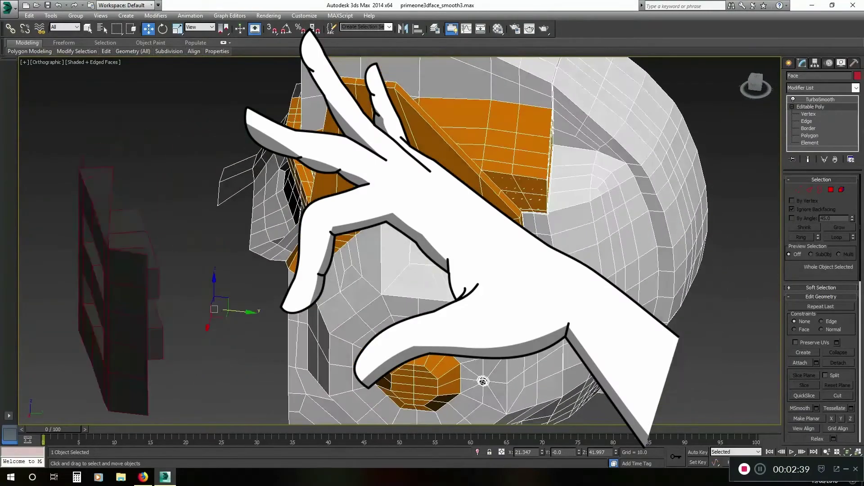
# Step: Examine the narrow seam and shared corner where the ear housing meets the back of the head below the orange crest
pyautogui.keyDown('alt'); pyautogui.moveTo(455, 266); pyautogui.dragTo(408, 257, button='middle'); pyautogui.keyUp('alt')
pyautogui.scroll(5, 409, 256)
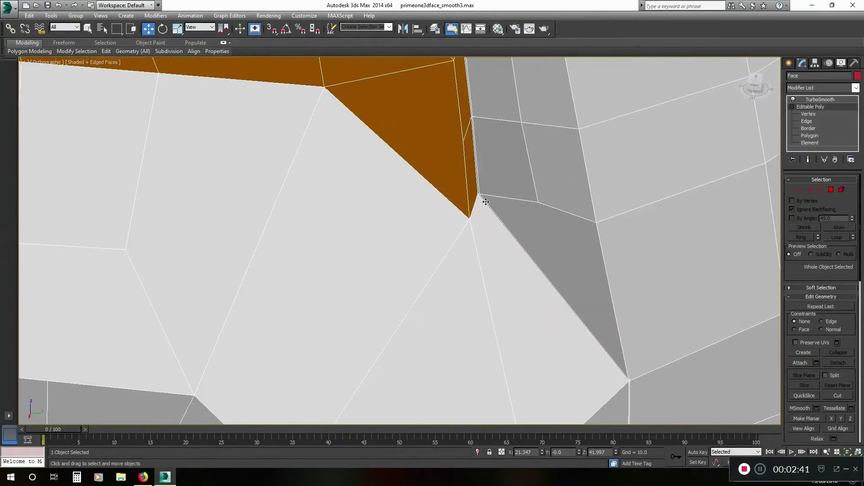
pyautogui.scroll(1, 597, 334)
pyautogui.moveTo(597, 334); pyautogui.dragTo(477, 149, button='middle')
pyautogui.scroll(3, 549, 271)
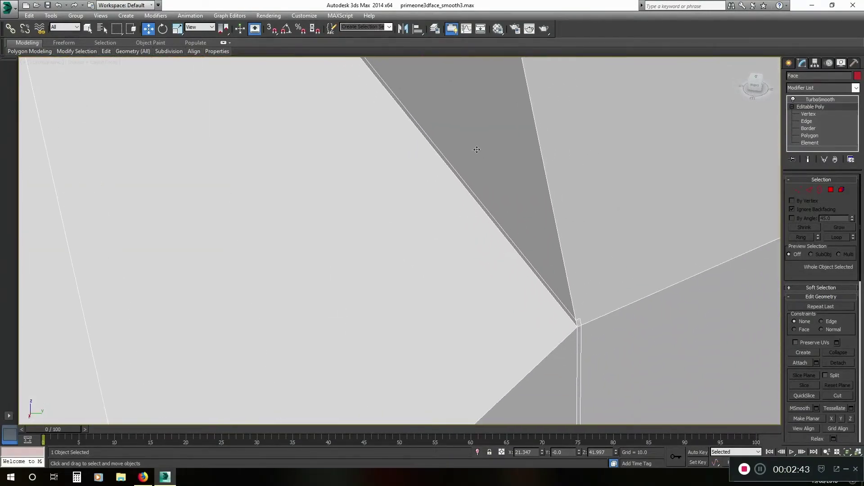
pyautogui.scroll(1, 581, 323)
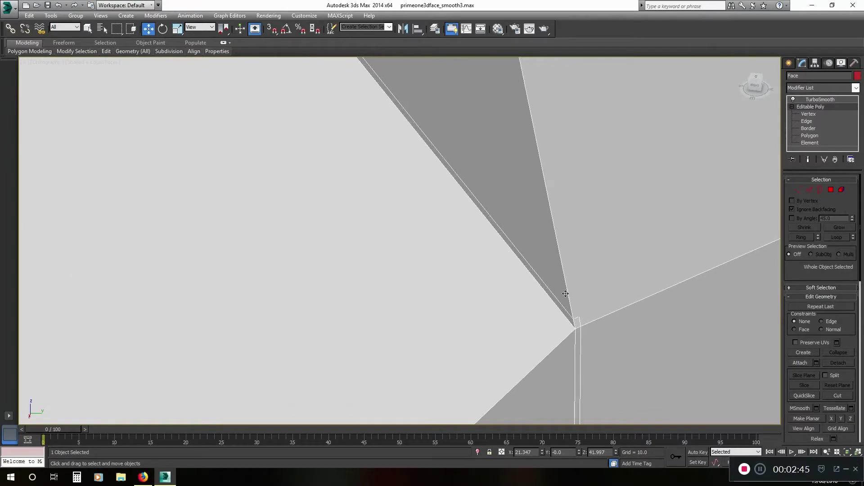
pyautogui.keyDown('alt'); pyautogui.moveTo(534, 226); pyautogui.dragTo(553, 255, button='middle'); pyautogui.keyUp('alt')
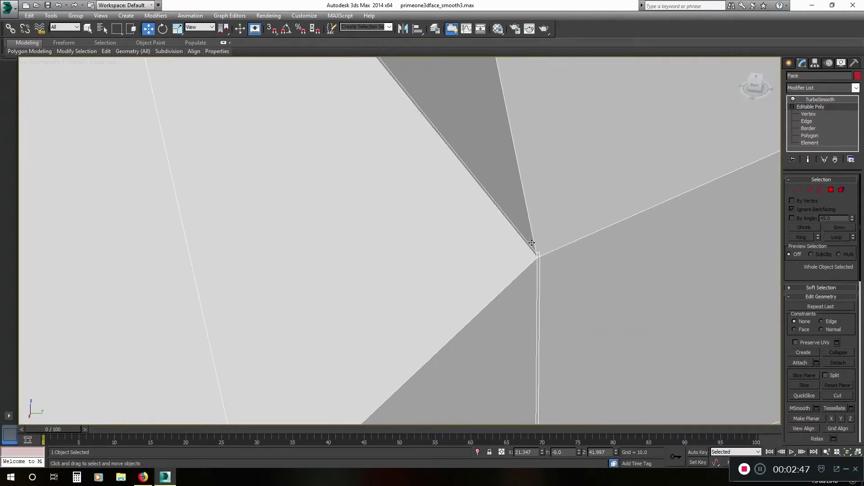
pyautogui.scroll(-5, 500, 183)
pyautogui.moveTo(444, 159); pyautogui.dragTo(530, 302, button='middle')
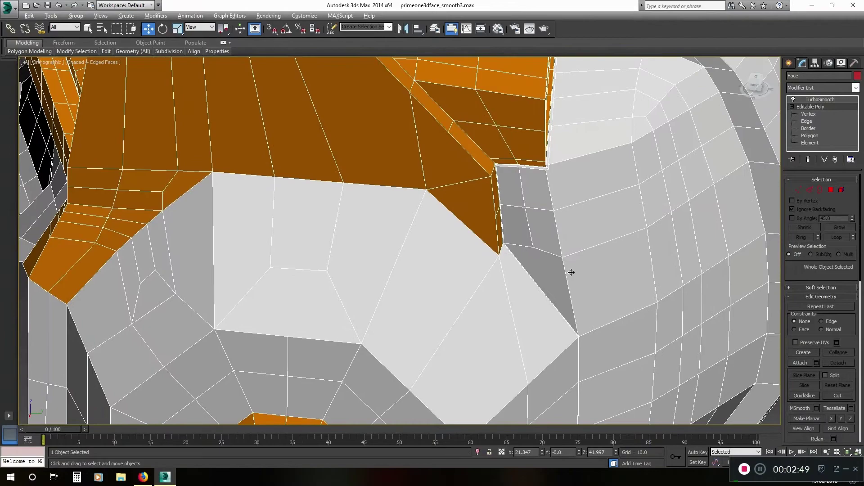
pyautogui.scroll(-8, 571, 273)
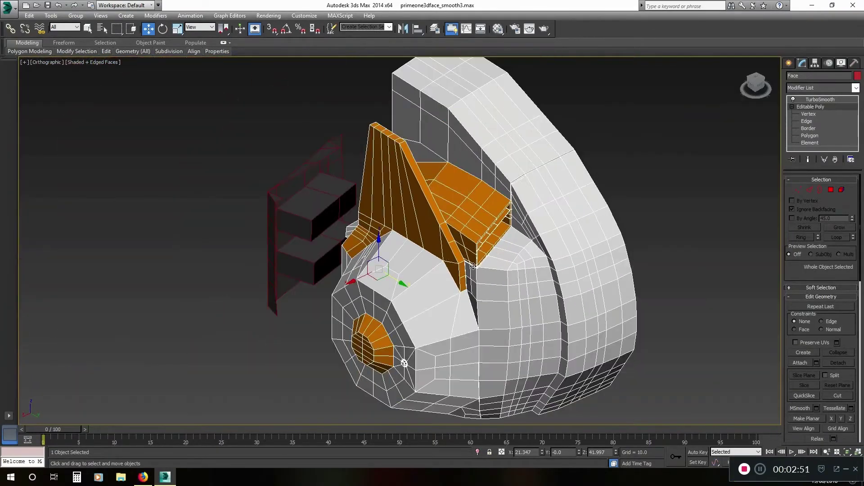
# Step: Examine the polygon flow of the ear housing around its orange octagonal hub and along the adjoining crest
pyautogui.keyDown('alt'); pyautogui.moveTo(418, 256); pyautogui.dragTo(464, 273, button='middle'); pyautogui.keyUp('alt')
pyautogui.keyDown('alt'); pyautogui.moveTo(600, 258); pyautogui.dragTo(578, 275, button='middle'); pyautogui.keyUp('alt')
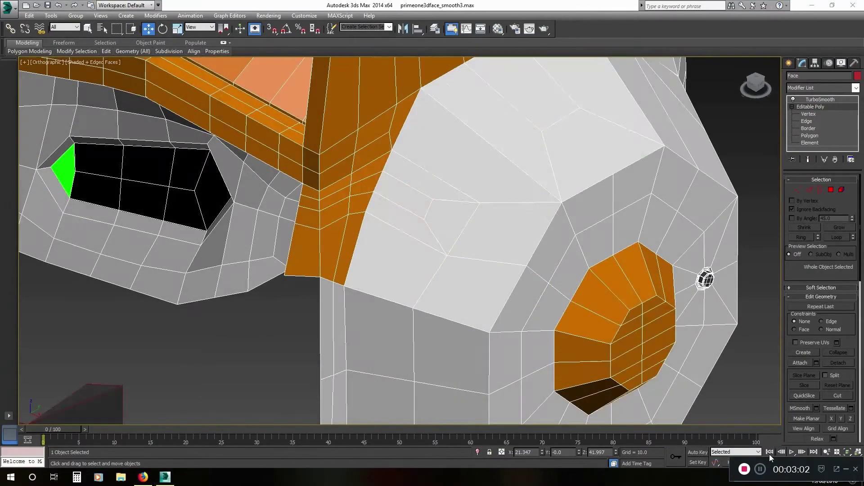
pyautogui.moveTo(649, 237); pyautogui.dragTo(570, 240, button='middle')
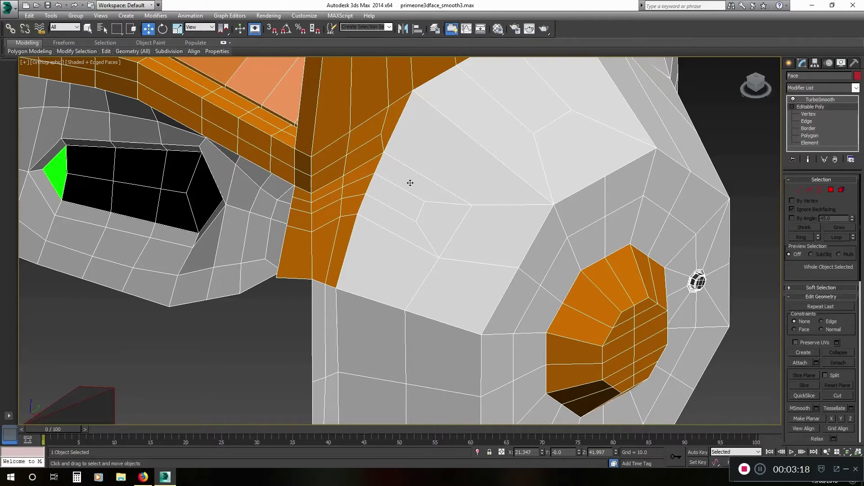
pyautogui.keyDown('alt'); pyautogui.moveTo(582, 247); pyautogui.dragTo(554, 221, button='middle'); pyautogui.keyUp('alt')
pyautogui.moveTo(464, 206); pyautogui.dragTo(483, 217, button='middle')
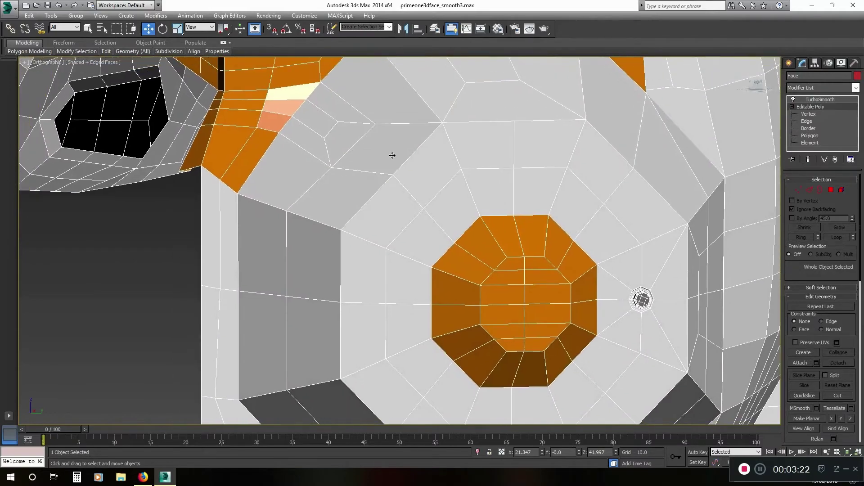
pyautogui.keyDown('alt'); pyautogui.moveTo(392, 156); pyautogui.dragTo(391, 228, button='middle'); pyautogui.keyUp('alt')
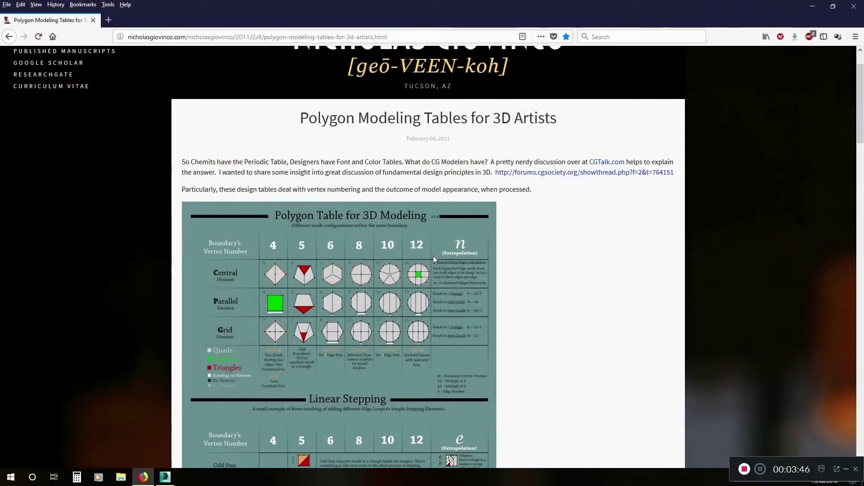
# Step: Read the Polygon Modeling Tables for 3D Artists page in Firefox, covering the polygon table, linear stepping, subpatched elbows and vertex-count diagrams
pyautogui.scroll(-5, 430, 253)
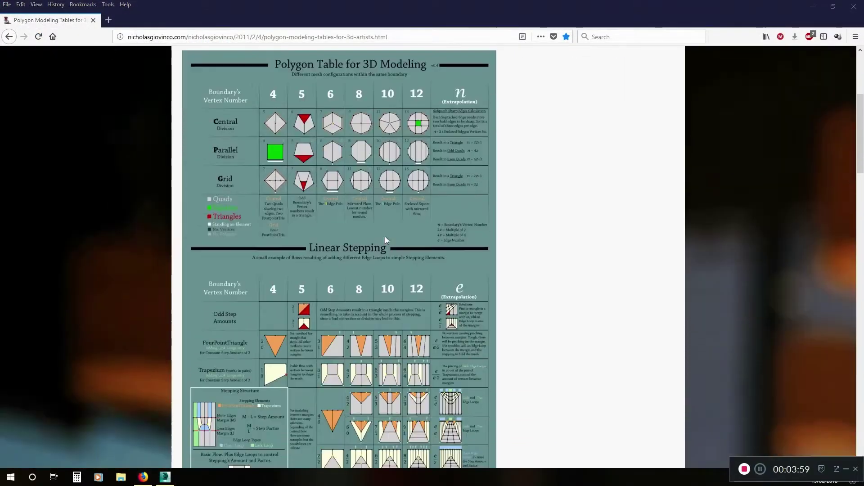
pyautogui.scroll(-2, 384, 240)
pyautogui.scroll(-1, 374, 252)
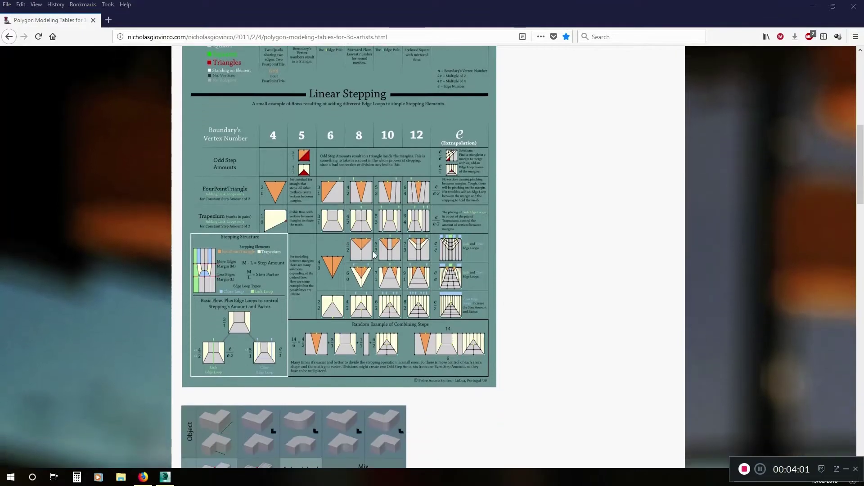
pyautogui.scroll(-3, 387, 245)
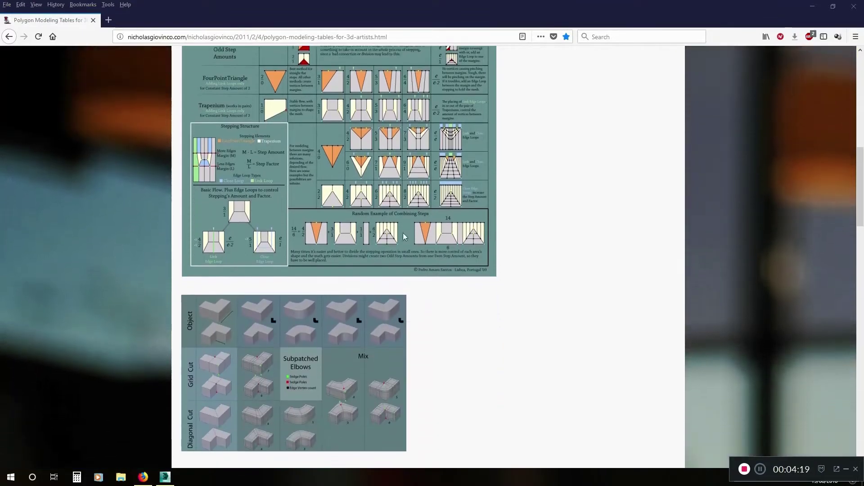
pyautogui.scroll(-4, 403, 233)
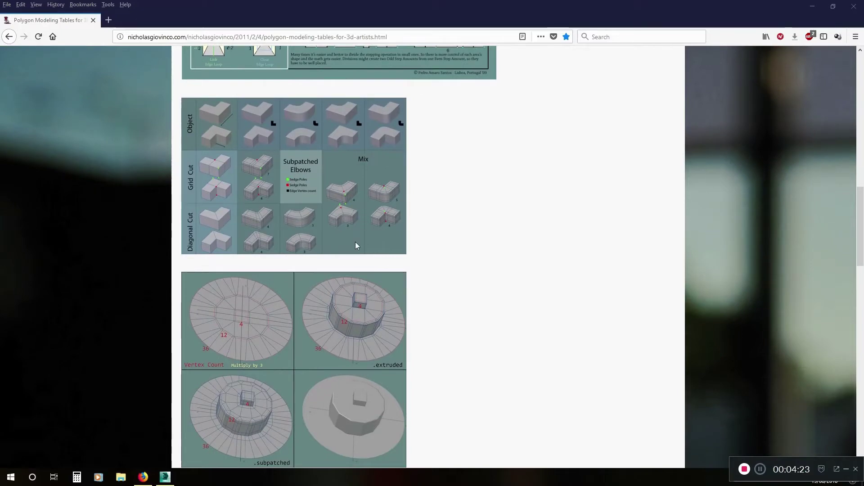
pyautogui.scroll(-5, 356, 245)
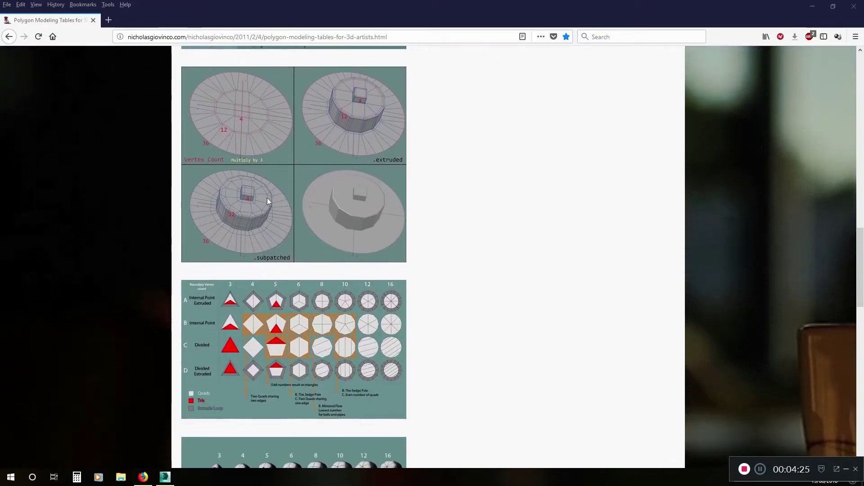
pyautogui.scroll(-1, 353, 202)
pyautogui.scroll(8, 341, 245)
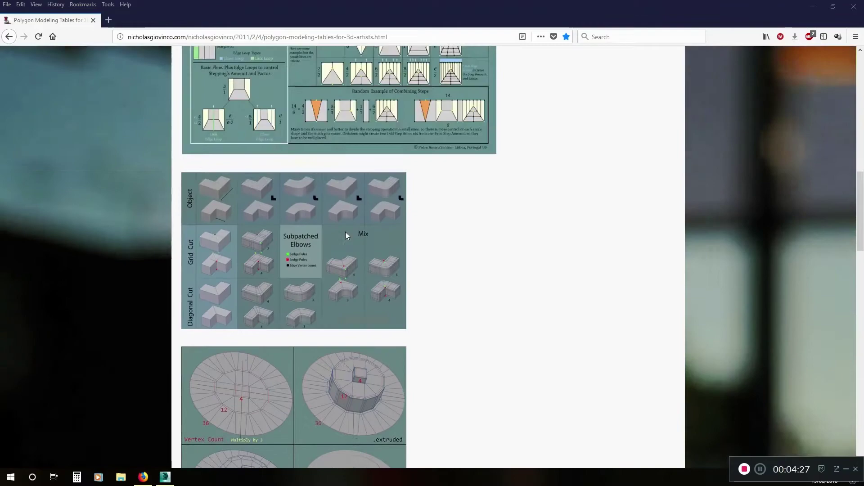
pyautogui.scroll(10, 345, 233)
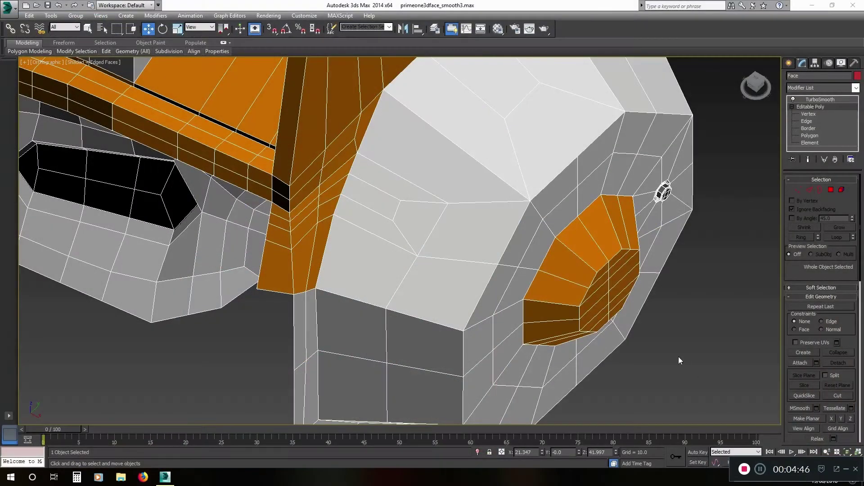
# Step: Switch back to 3ds Max and examine the ear housing's outer ring, up close and as part of the whole head
pyautogui.moveTo(647, 287); pyautogui.dragTo(621, 318, button='middle')
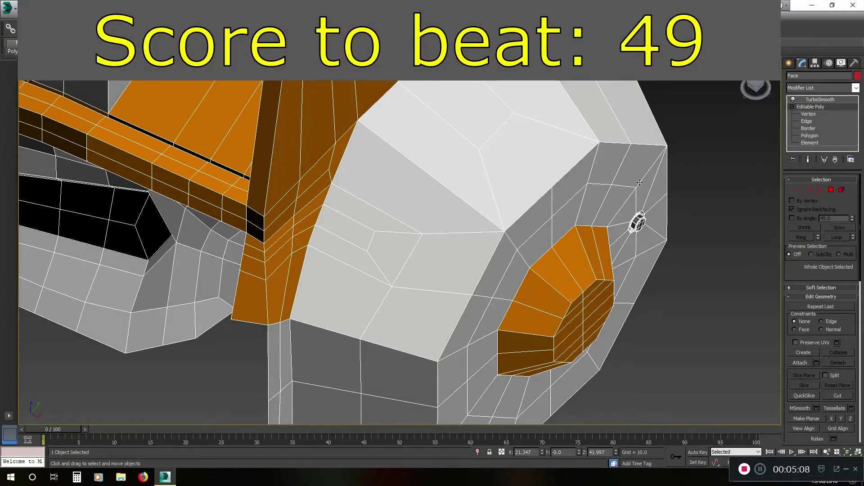
pyautogui.scroll(2, 653, 178)
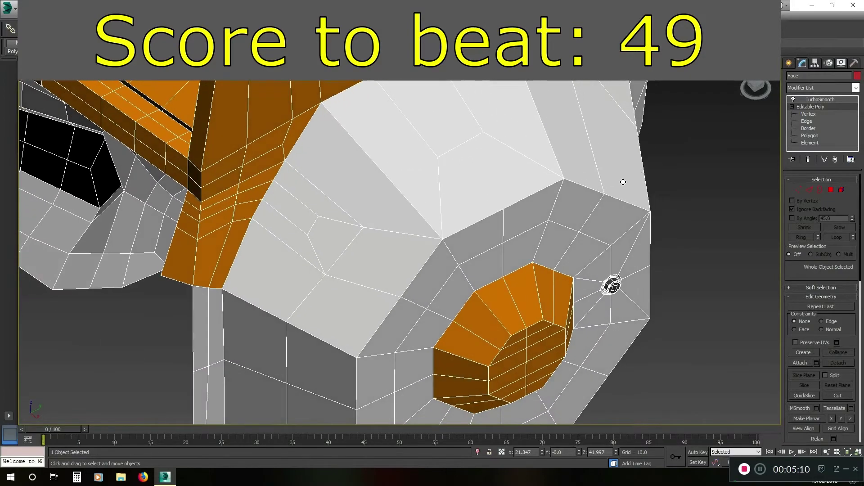
pyautogui.scroll(-2, 601, 198)
pyautogui.keyDown('alt'); pyautogui.moveTo(610, 191); pyautogui.dragTo(615, 202, button='middle'); pyautogui.keyUp('alt')
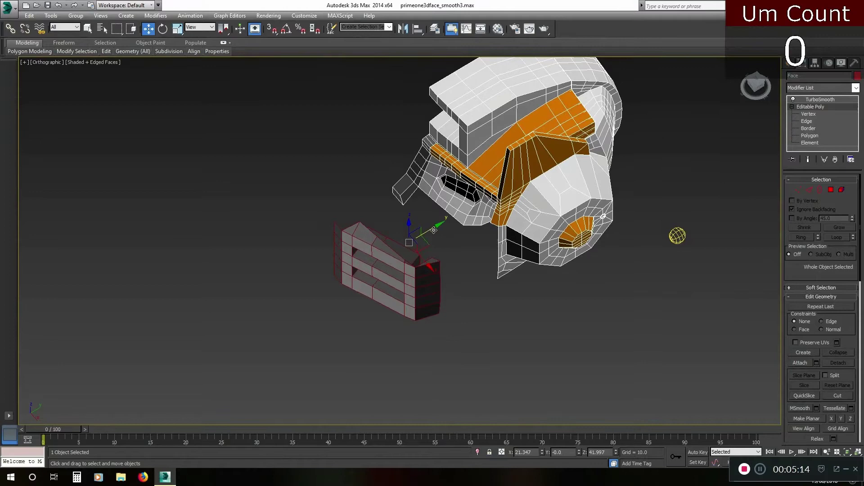
# Step: Move the Face object along Y to -3.146, and bring the Faceplate up to its lower opening at Y -4.55
pyautogui.moveTo(434, 228); pyautogui.dragTo(428, 233)
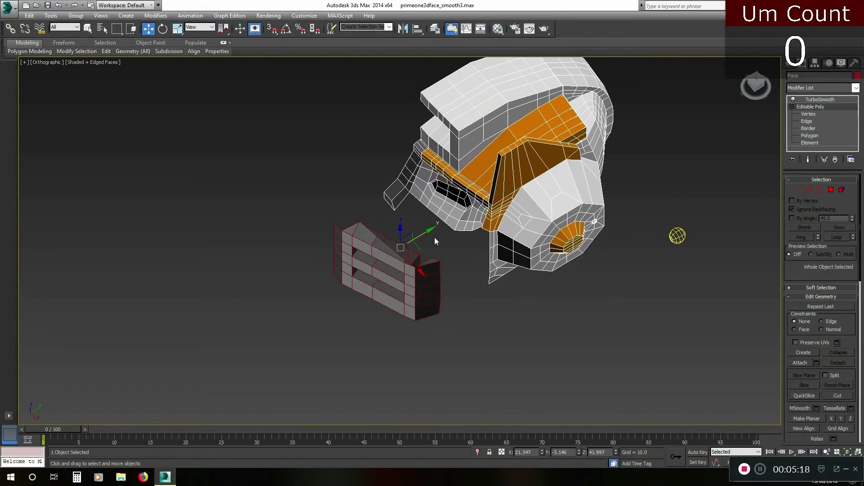
pyautogui.click(817, 98)
pyautogui.click(431, 260)
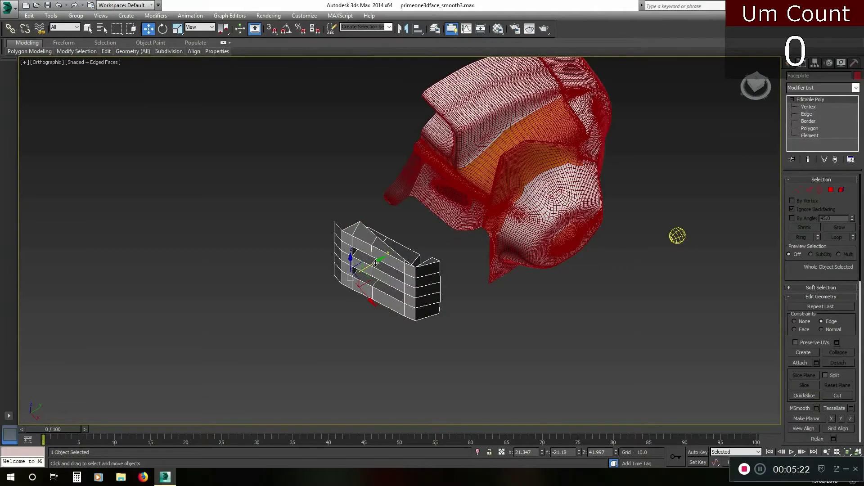
pyautogui.moveTo(375, 262); pyautogui.dragTo(430, 243)
pyautogui.scroll(5, 430, 244)
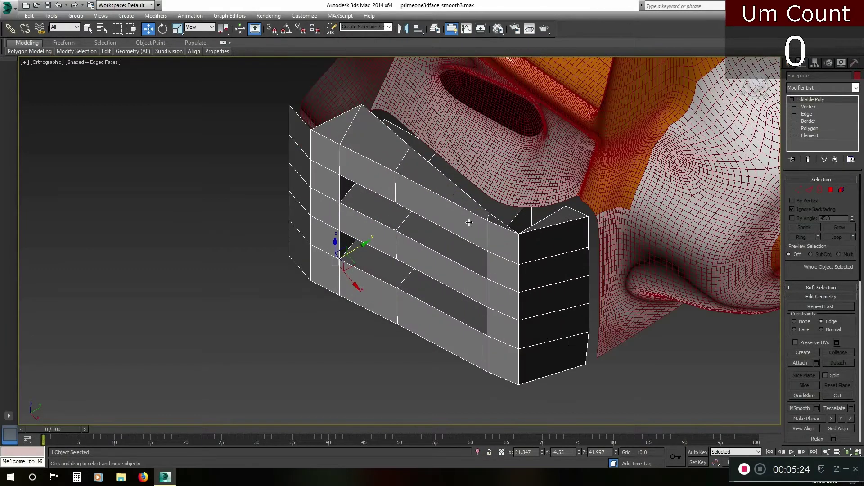
pyautogui.moveTo(469, 223); pyautogui.dragTo(439, 254, button='middle')
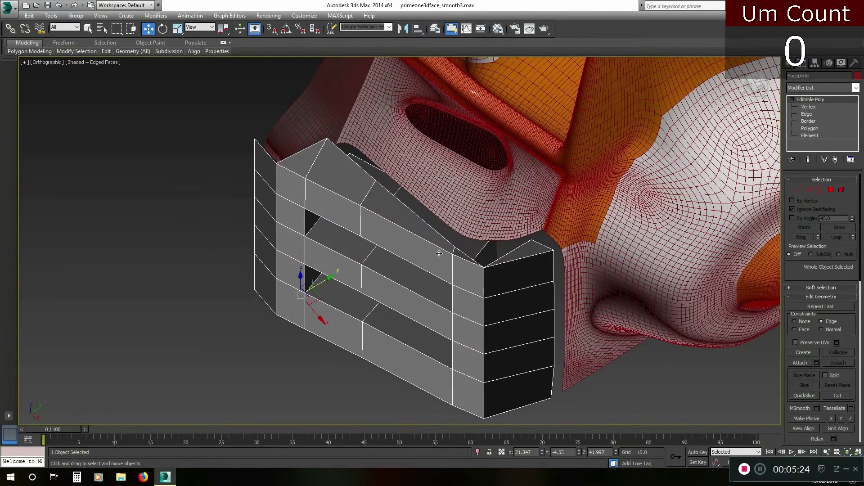
# Step: Turn off TurboSmooth on the Face object and seat the Faceplate against the unsmoothed lower opening at Y -3.173
pyautogui.click(591, 171)
pyautogui.click(794, 99)
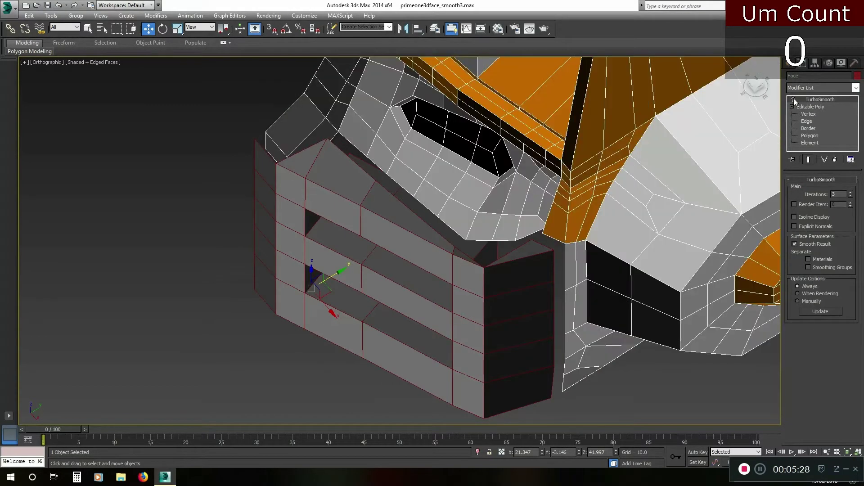
pyautogui.click(493, 280)
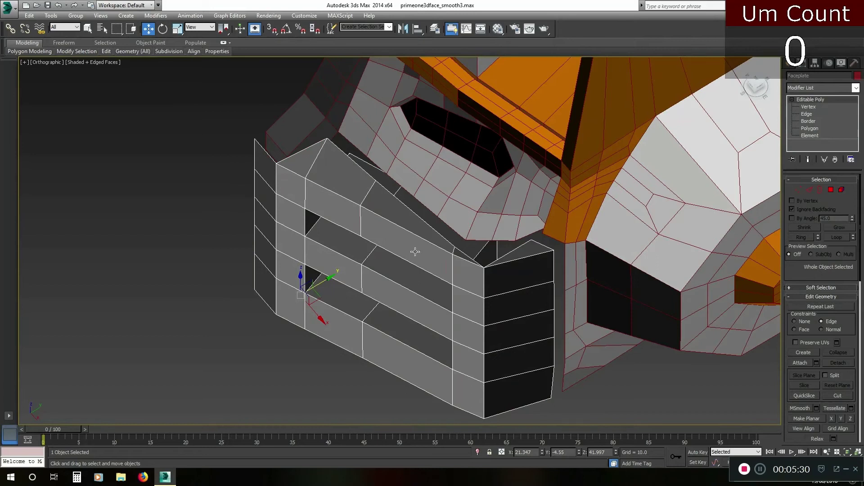
pyautogui.moveTo(326, 280); pyautogui.dragTo(270, 315)
pyautogui.moveTo(346, 184); pyautogui.dragTo(370, 219, button='middle')
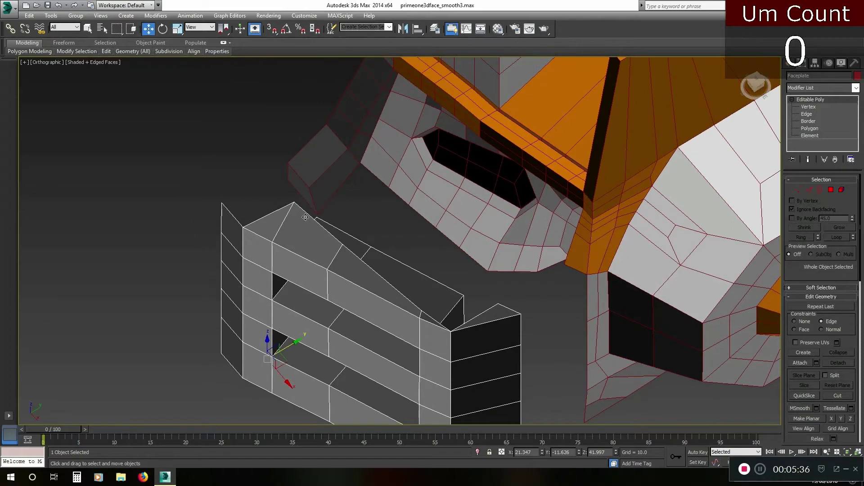
pyautogui.moveTo(289, 346); pyautogui.dragTo(369, 321)
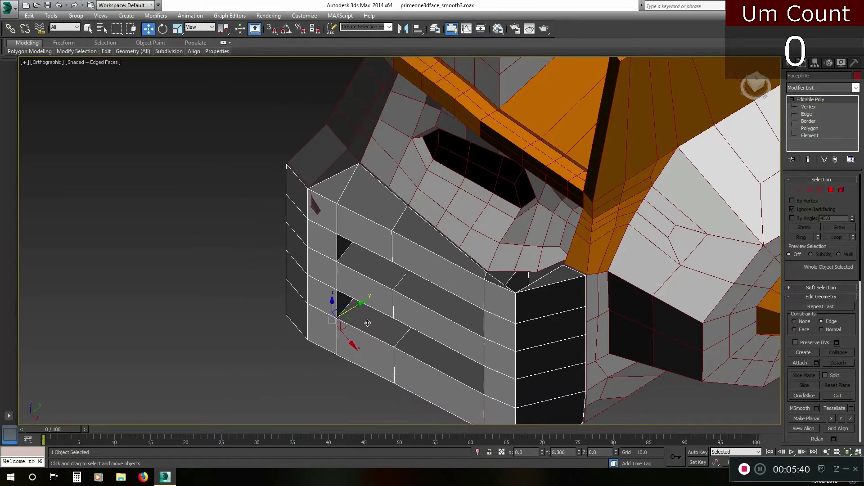
# Step: Select the Face object at its Editable Poly level and inspect the slatted vent at the rear of the orange crest
pyautogui.keyDown('alt'); pyautogui.moveTo(371, 265); pyautogui.dragTo(583, 174, button='middle'); pyautogui.keyUp('alt')
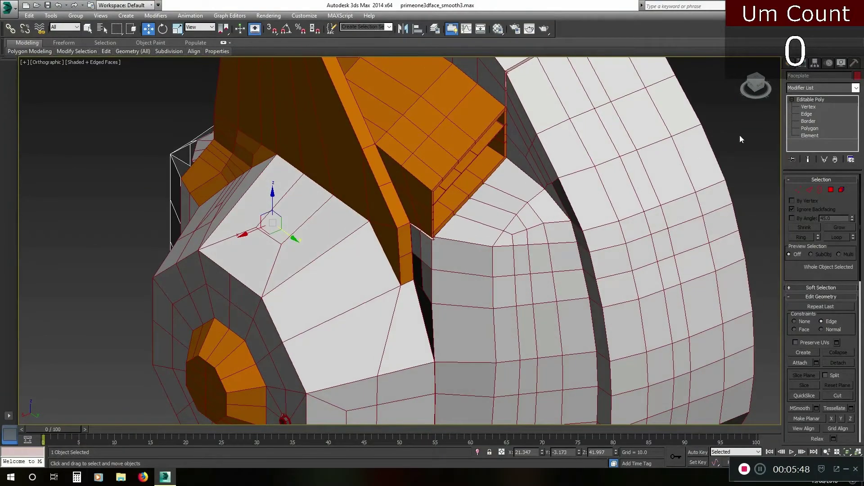
pyautogui.click(624, 150)
pyautogui.click(811, 107)
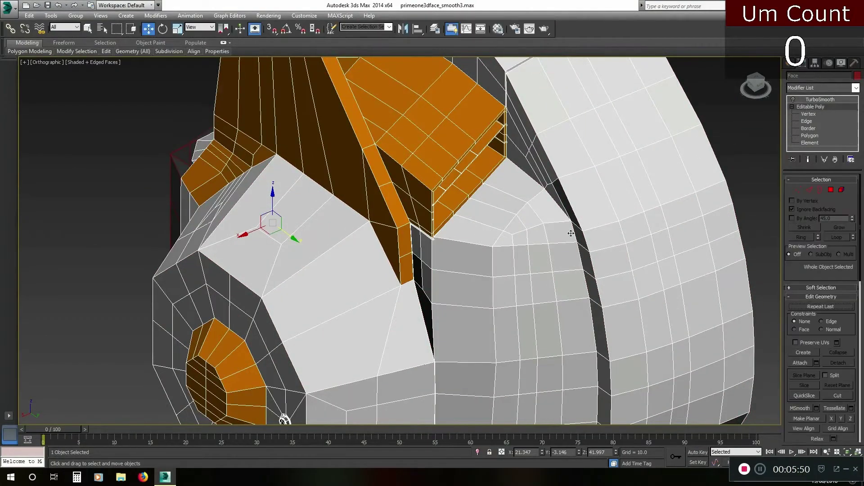
pyautogui.keyDown('alt'); pyautogui.moveTo(617, 252); pyautogui.dragTo(532, 201, button='middle'); pyautogui.keyUp('alt')
pyautogui.moveTo(441, 150); pyautogui.dragTo(397, 231, button='middle')
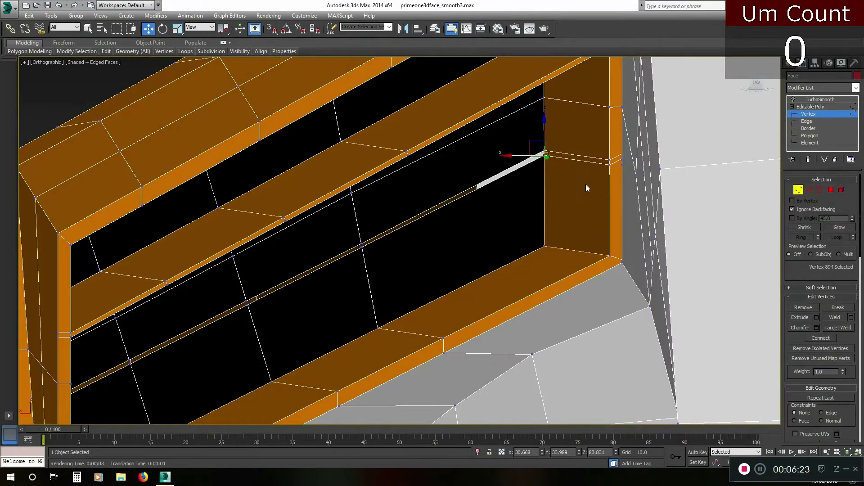
# Step: Delete the thin side-wall polygon at the end of the vent's lower slat on the Face object
pyautogui.moveTo(586, 189); pyautogui.dragTo(548, 218, button='middle')
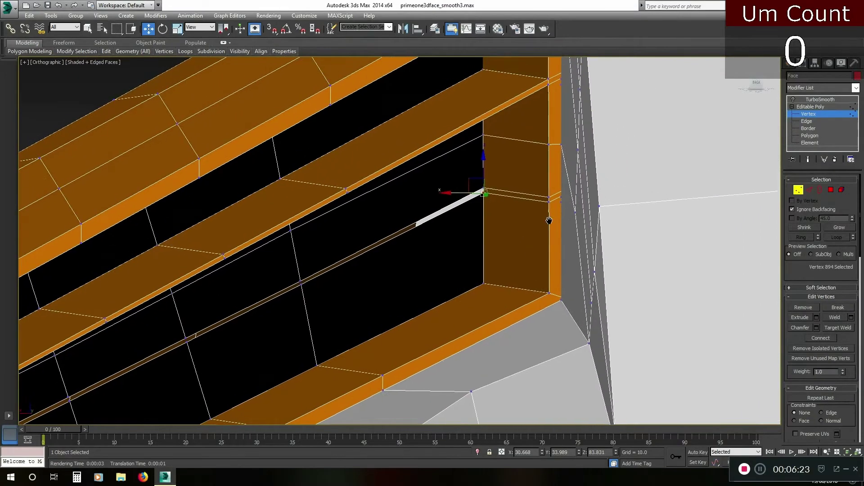
pyautogui.click(817, 135)
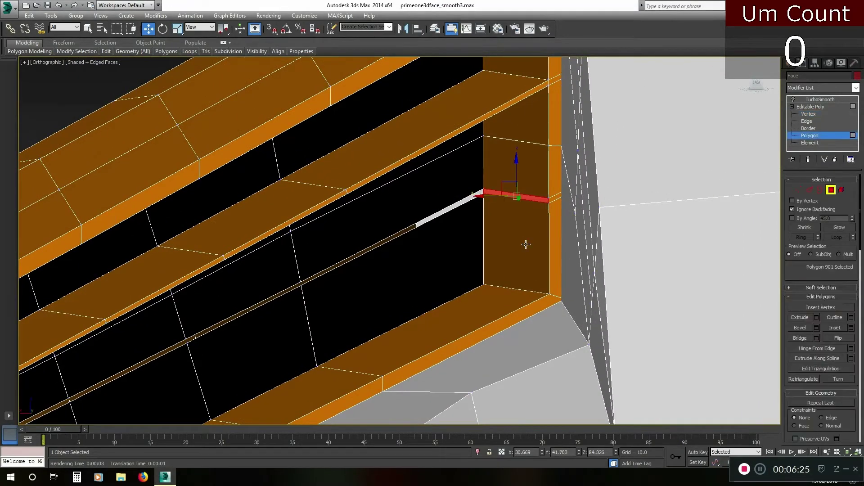
pyautogui.scroll(2, 524, 243)
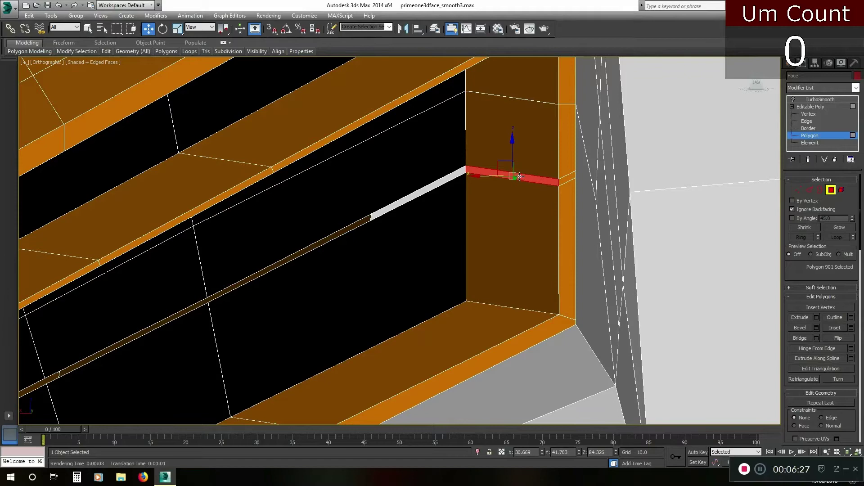
pyautogui.click(531, 205)
# Step: Bridge the upper edges of the thin gaps on the vent's two side walls to form the lower slat's top face
pyautogui.click(806, 121)
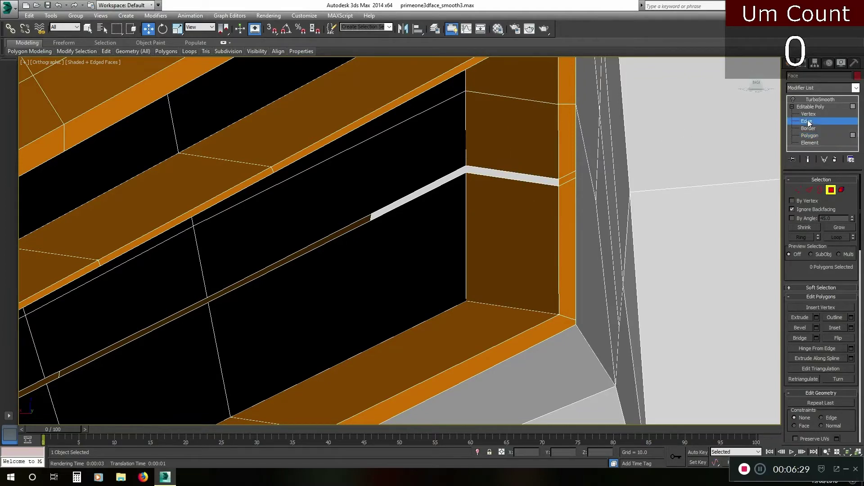
pyautogui.click(561, 186)
pyautogui.moveTo(521, 213); pyautogui.dragTo(523, 203, button='middle')
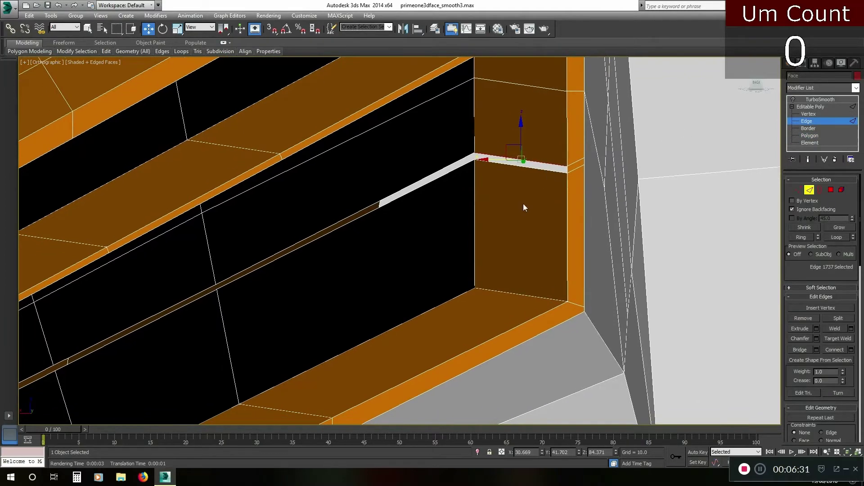
pyautogui.scroll(-3, 522, 205)
pyautogui.keyDown('alt'); pyautogui.moveTo(498, 239); pyautogui.dragTo(328, 303, button='middle'); pyautogui.keyUp('alt')
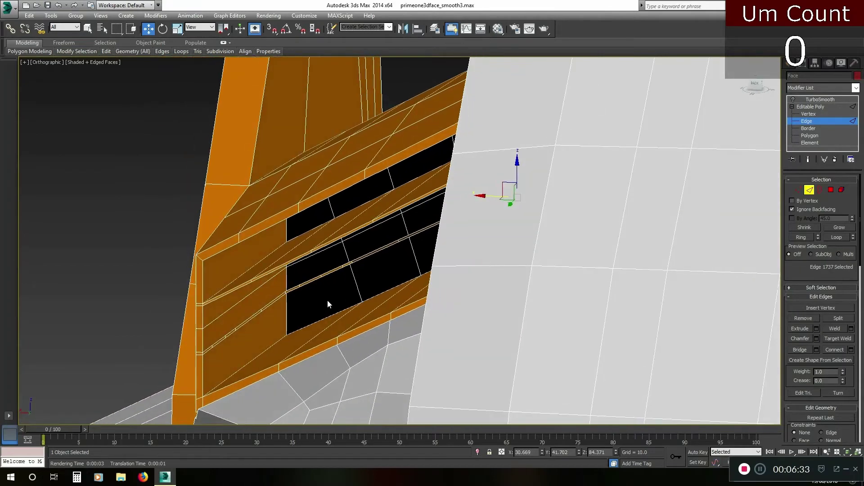
pyautogui.scroll(3, 286, 315)
pyautogui.keyDown('ctrl'); pyautogui.click(247, 321); pyautogui.keyUp('ctrl')
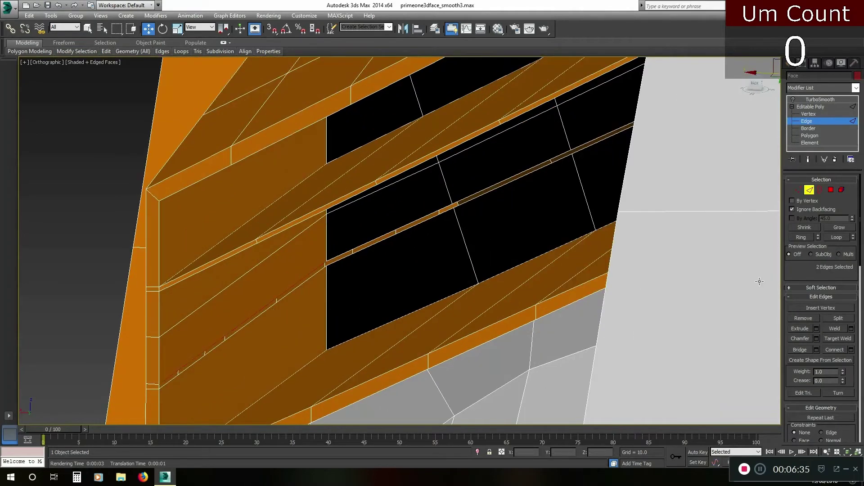
pyautogui.click(801, 349)
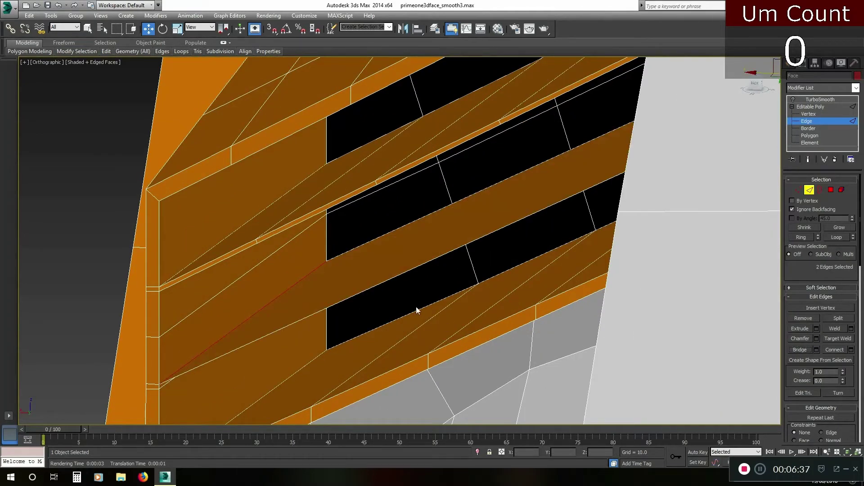
# Step: Bridge the lower edges of the same side-wall gaps to form the lower slat's underside
pyautogui.scroll(-2, 416, 310)
pyautogui.keyDown('alt'); pyautogui.moveTo(400, 295); pyautogui.dragTo(510, 268, button='middle'); pyautogui.keyUp('alt')
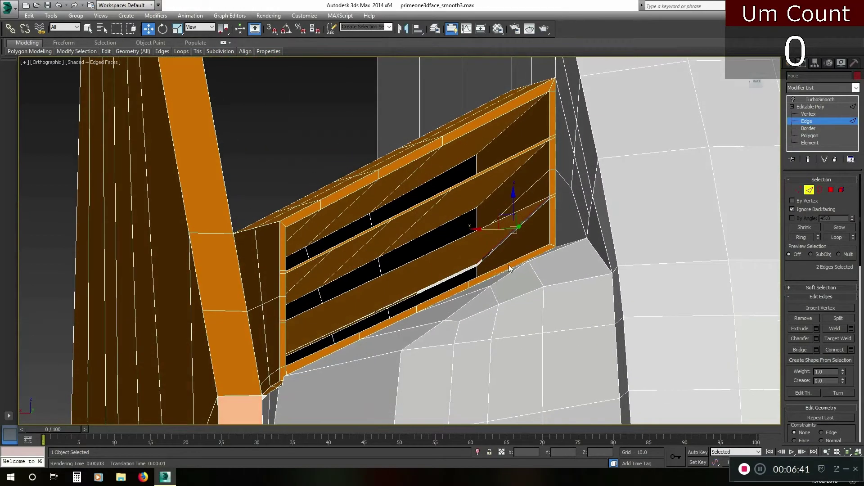
pyautogui.scroll(4, 544, 202)
pyautogui.click(542, 208)
pyautogui.scroll(-5, 540, 225)
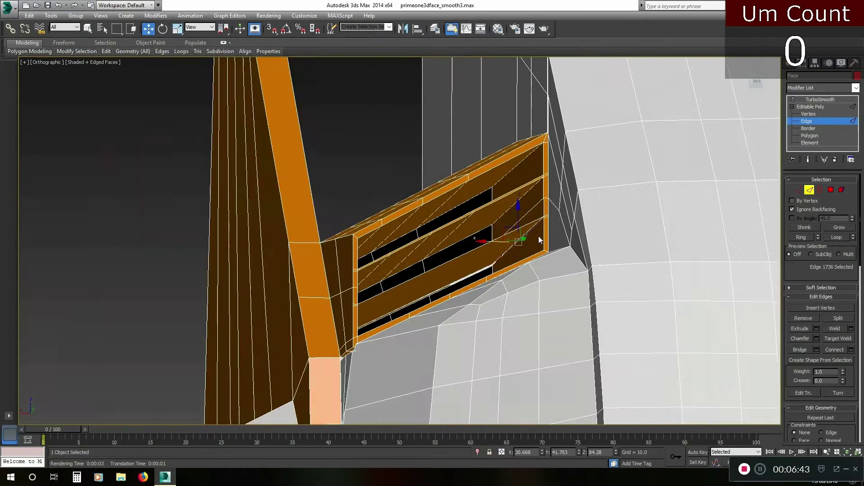
pyautogui.keyDown('alt'); pyautogui.moveTo(538, 236); pyautogui.dragTo(477, 281, button='middle'); pyautogui.keyUp('alt')
pyautogui.scroll(4, 315, 326)
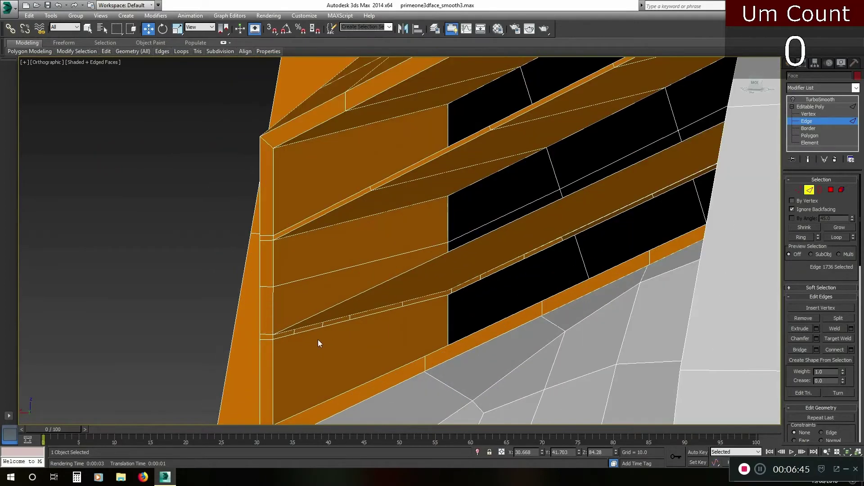
pyautogui.keyDown('ctrl'); pyautogui.click(319, 330); pyautogui.keyUp('ctrl')
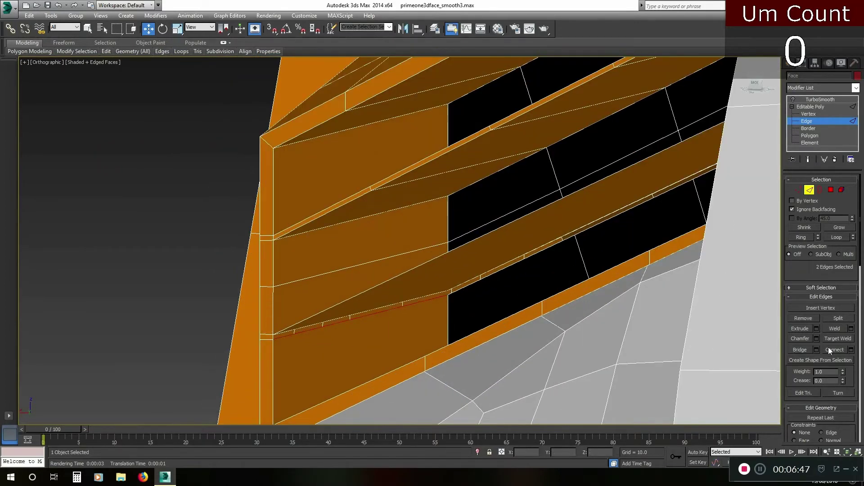
pyautogui.click(806, 349)
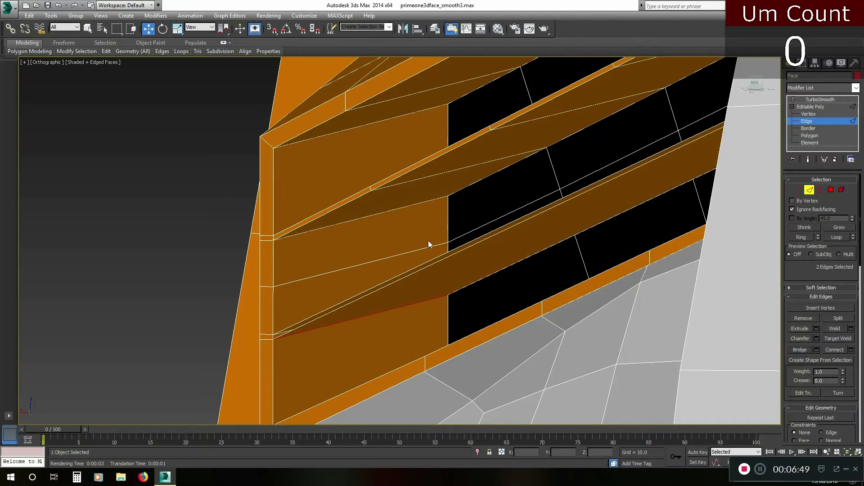
# Step: Connect the two long edges of the lower slat's top face with 4 segments, pinch -15 and slide -58
pyautogui.keyDown('alt'); pyautogui.moveTo(428, 240); pyautogui.dragTo(730, 213, button='middle'); pyautogui.keyUp('alt')
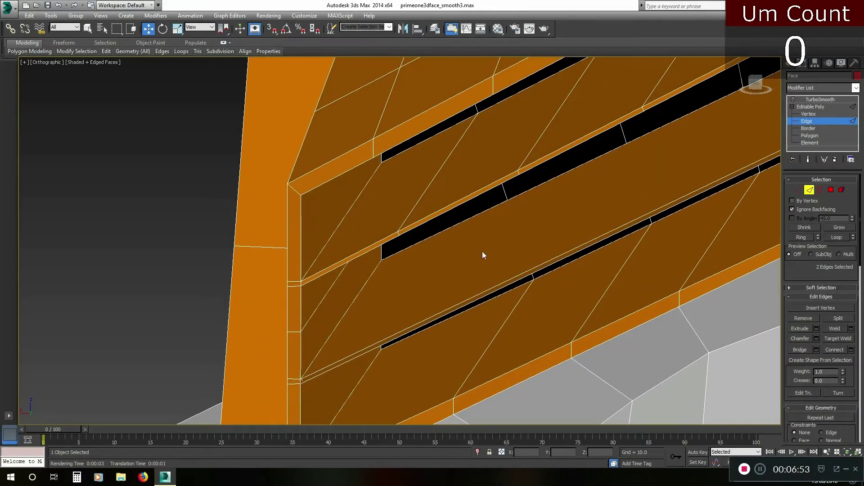
pyautogui.click(473, 218)
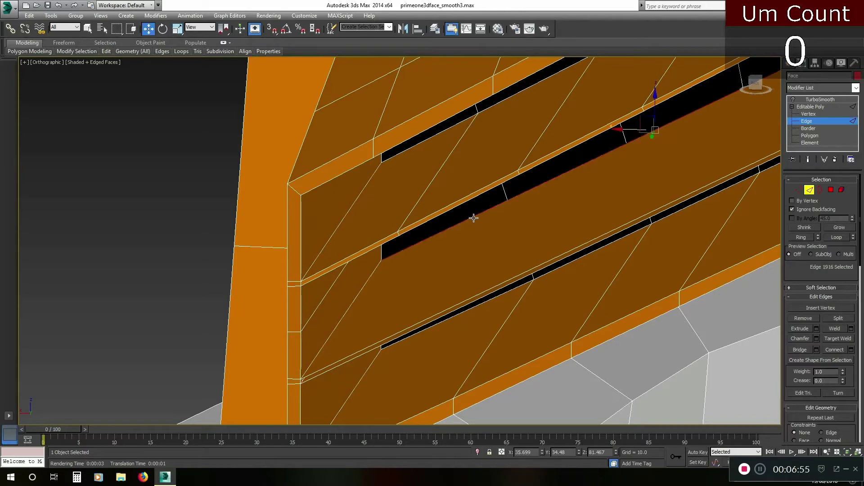
pyautogui.keyDown('ctrl'); pyautogui.click(476, 295); pyautogui.keyUp('ctrl')
pyautogui.moveTo(572, 241); pyautogui.dragTo(493, 262, button='middle')
pyautogui.scroll(-3, 489, 247)
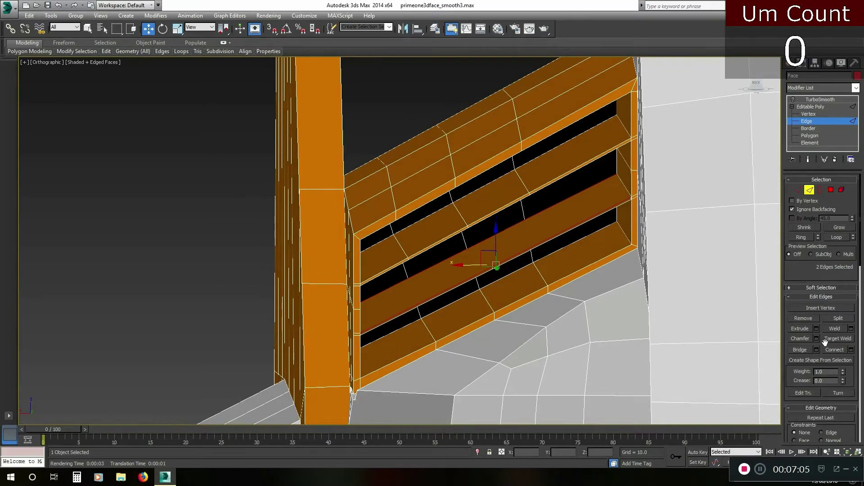
pyautogui.click(850, 350)
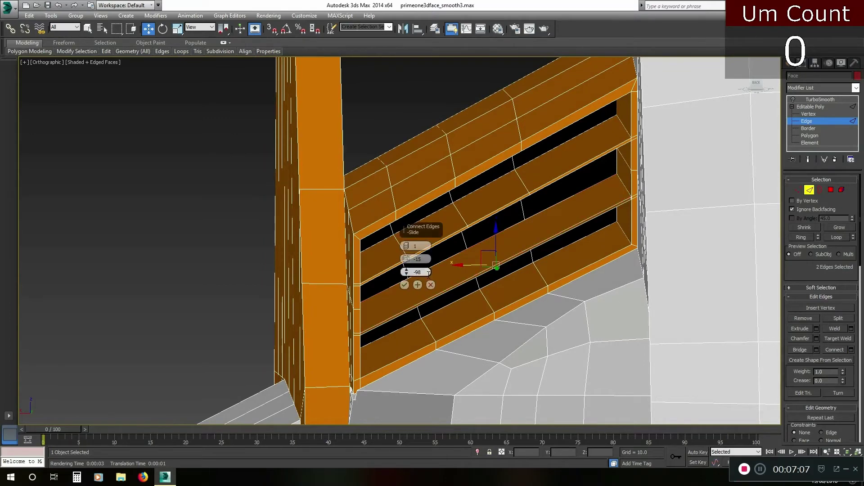
pyautogui.click(406, 246)
pyautogui.click(406, 246)
pyautogui.click(406, 247)
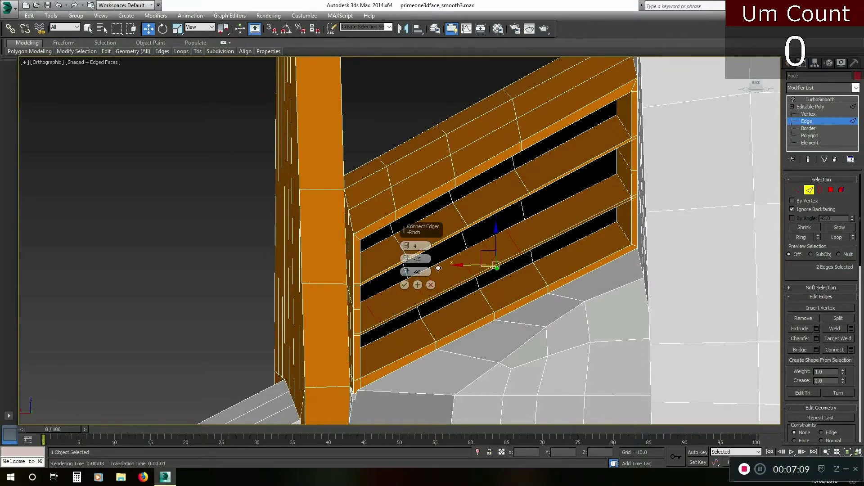
pyautogui.scroll(3, 553, 257)
pyautogui.scroll(-2, 523, 248)
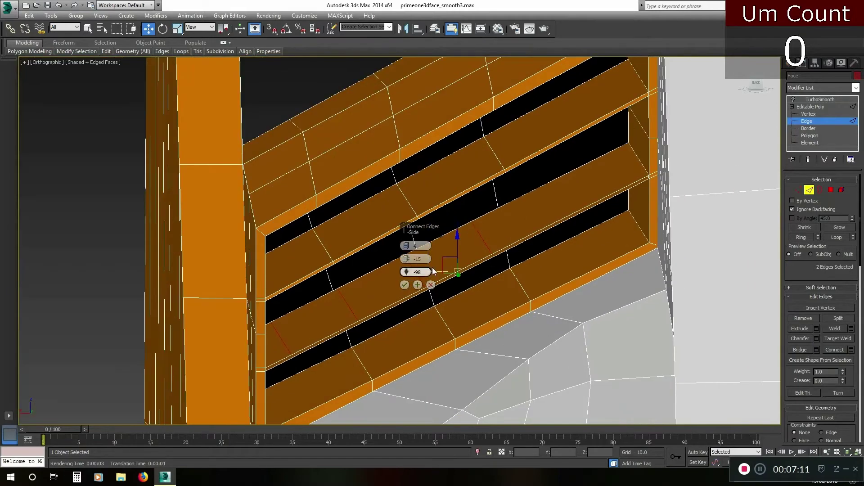
pyautogui.moveTo(408, 275); pyautogui.dragTo(420, 208)
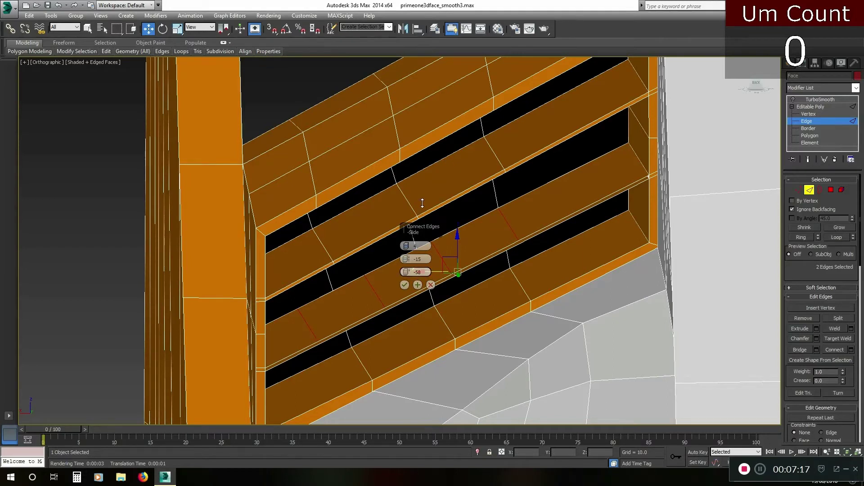
pyautogui.click(404, 285)
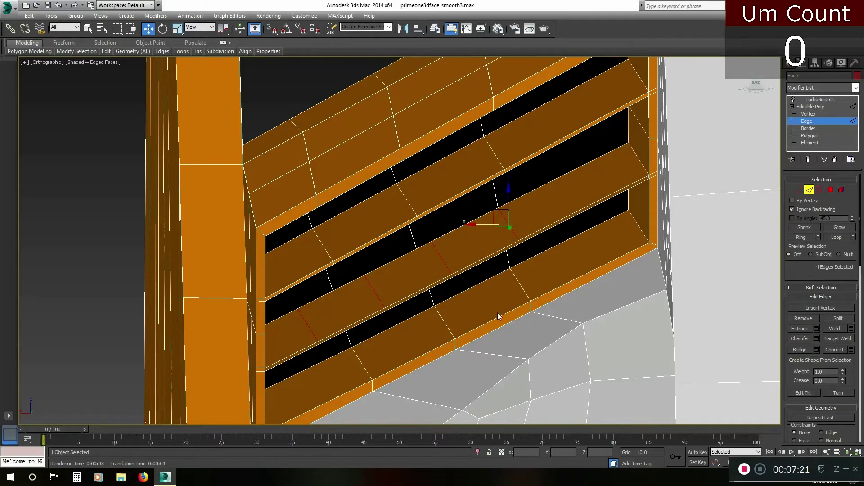
# Step: Select the rear long edge of the lower slat's underside
pyautogui.scroll(-3, 498, 312)
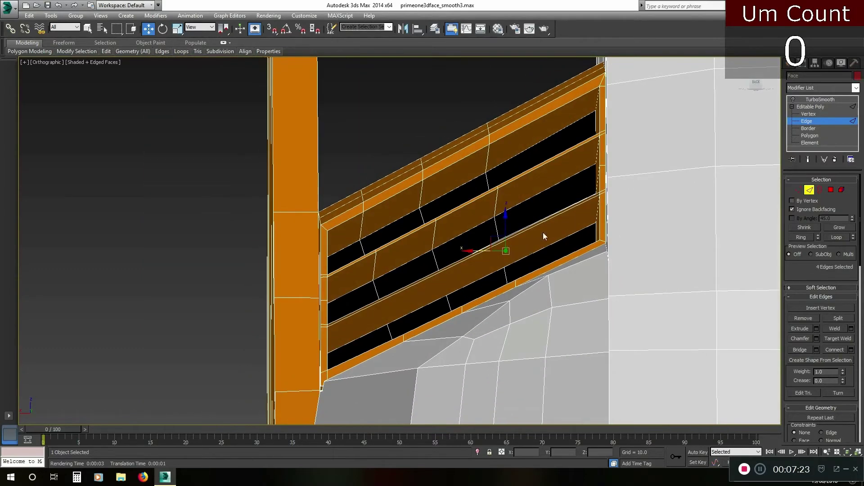
pyautogui.click(562, 230)
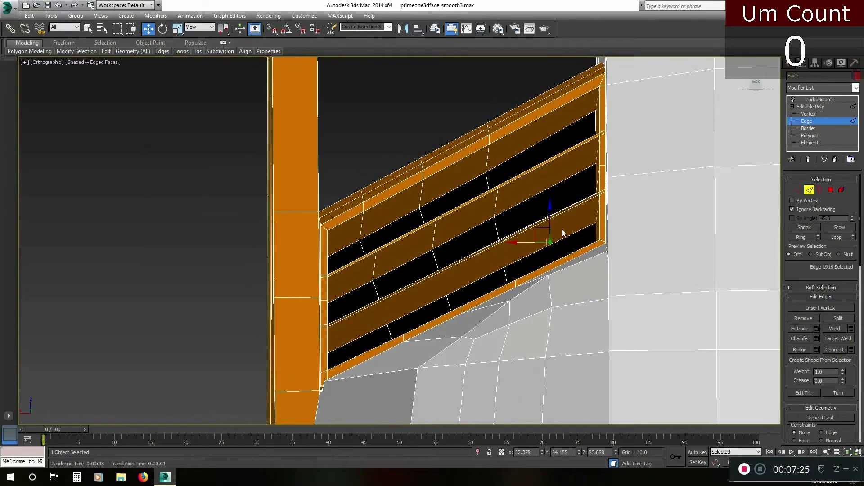
pyautogui.scroll(3, 494, 268)
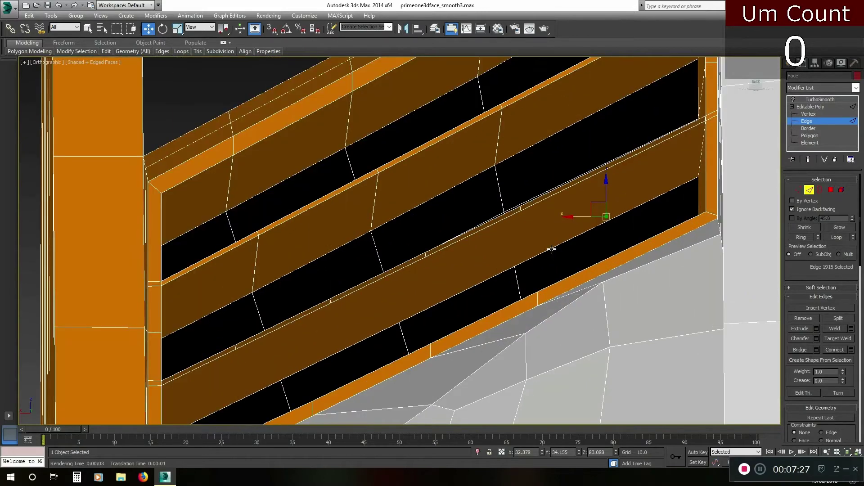
pyautogui.scroll(6, 546, 253)
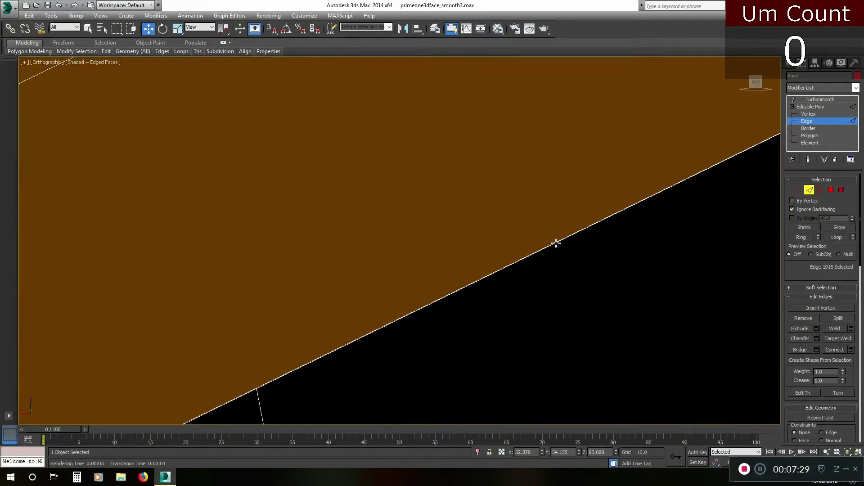
pyautogui.scroll(-1, 594, 240)
pyautogui.scroll(4, 642, 232)
pyautogui.scroll(-4, 634, 230)
pyautogui.moveTo(634, 231); pyautogui.dragTo(498, 313, button='middle')
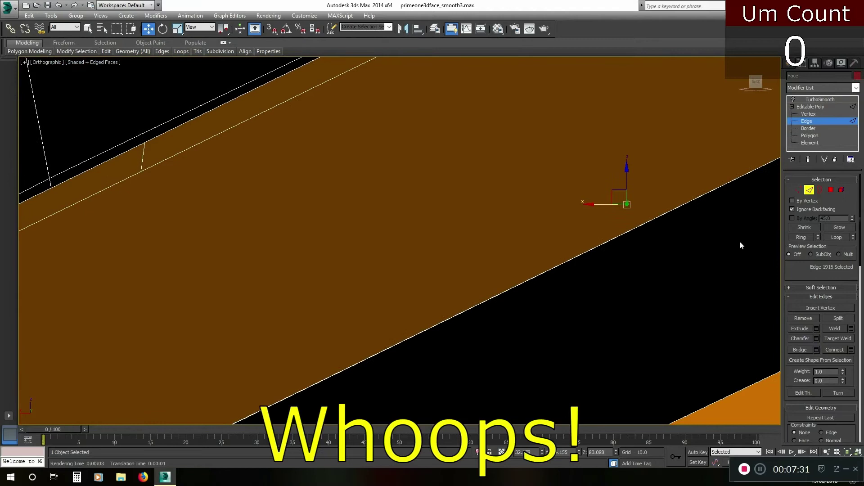
pyautogui.moveTo(741, 245); pyautogui.dragTo(556, 338, button='middle')
pyautogui.moveTo(695, 225); pyautogui.dragTo(461, 346, button='middle')
pyautogui.scroll(4, 684, 239)
pyautogui.scroll(2, 683, 238)
pyautogui.moveTo(736, 166); pyautogui.dragTo(607, 250, button='middle')
pyautogui.click(550, 269)
# Step: Add the front long edge of the lower slat's underside to the edge selection
pyautogui.scroll(-4, 465, 312)
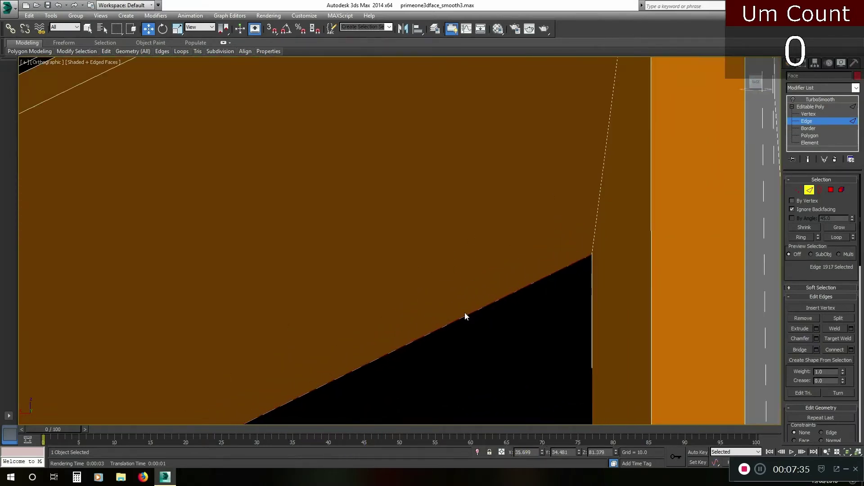
pyautogui.scroll(-6, 523, 228)
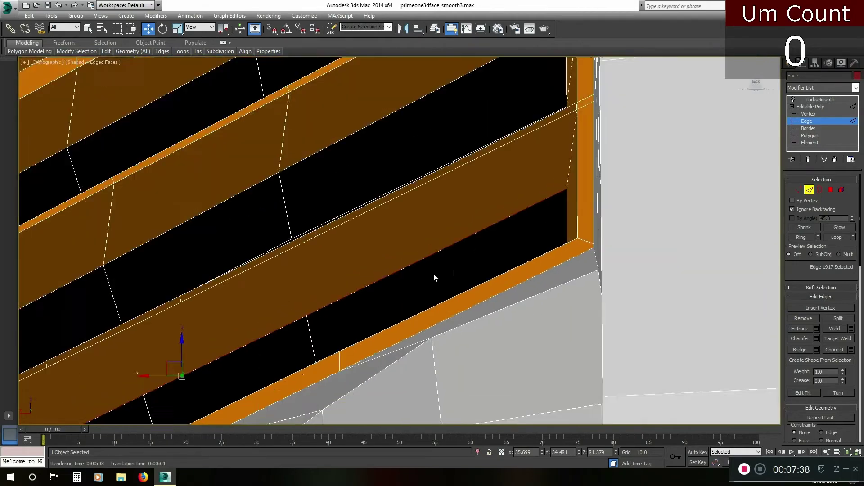
pyautogui.moveTo(434, 276); pyautogui.dragTo(630, 169, button='middle')
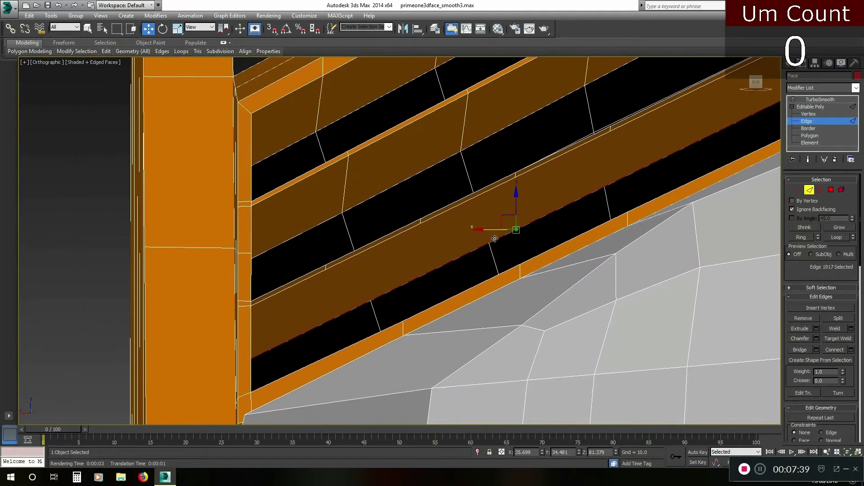
pyautogui.scroll(5, 508, 260)
pyautogui.keyDown('ctrl'); pyautogui.click(487, 201); pyautogui.keyUp('ctrl')
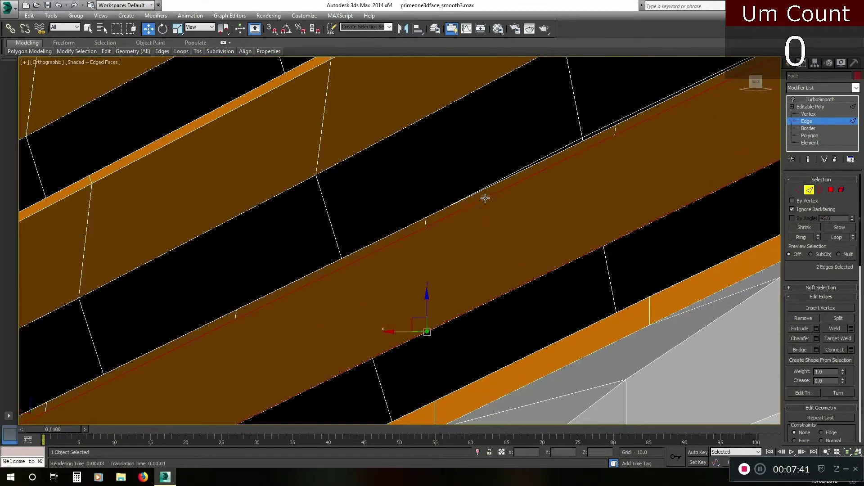
pyautogui.scroll(-5, 485, 225)
pyautogui.scroll(4, 521, 259)
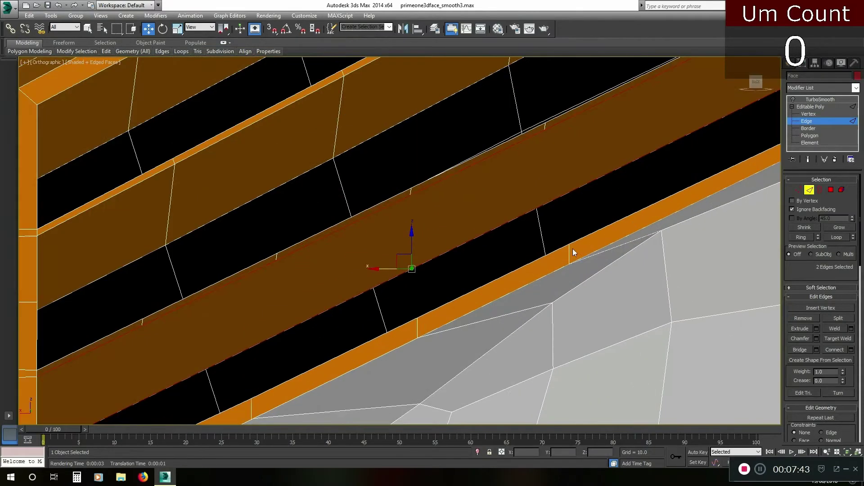
# Step: Connect the two long edges of the lower slat's underside with 3 segments and pinch -15, adjusting the slide
pyautogui.click(851, 350)
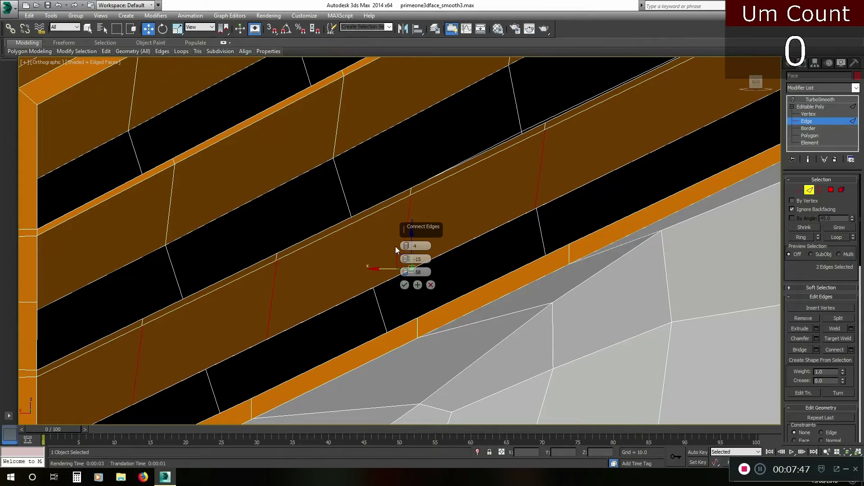
pyautogui.scroll(-3, 520, 236)
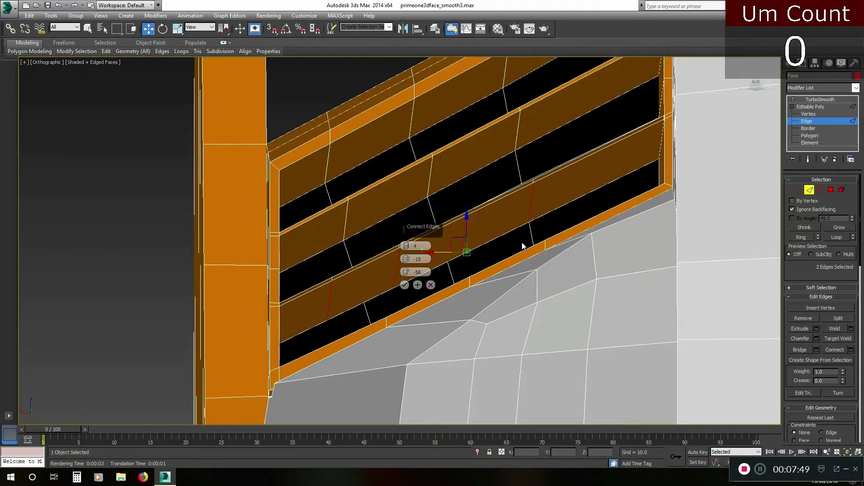
pyautogui.keyDown('alt'); pyautogui.moveTo(541, 248); pyautogui.dragTo(540, 252, button='middle'); pyautogui.keyUp('alt')
pyautogui.keyDown('alt'); pyautogui.moveTo(542, 256); pyautogui.dragTo(530, 260, button='middle'); pyautogui.keyUp('alt')
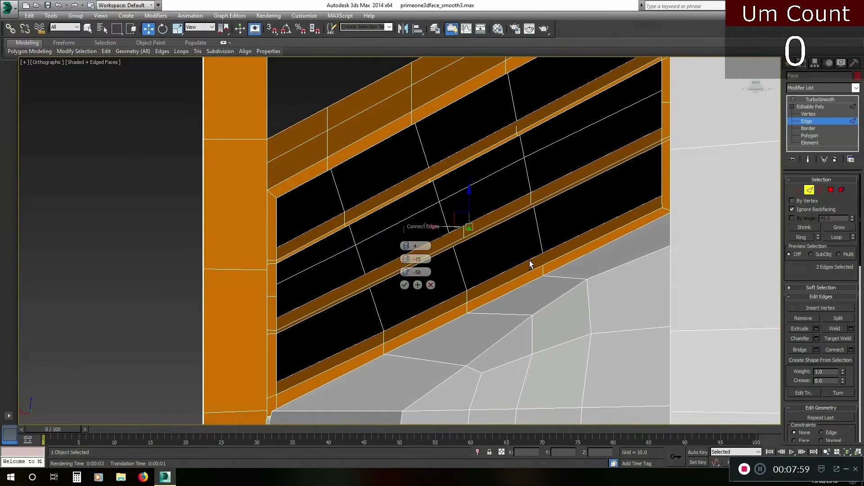
pyautogui.click(406, 249)
pyautogui.keyDown('alt'); pyautogui.moveTo(500, 286); pyautogui.dragTo(499, 286, button='middle'); pyautogui.keyUp('alt')
pyautogui.hotkey('shift', 'z')
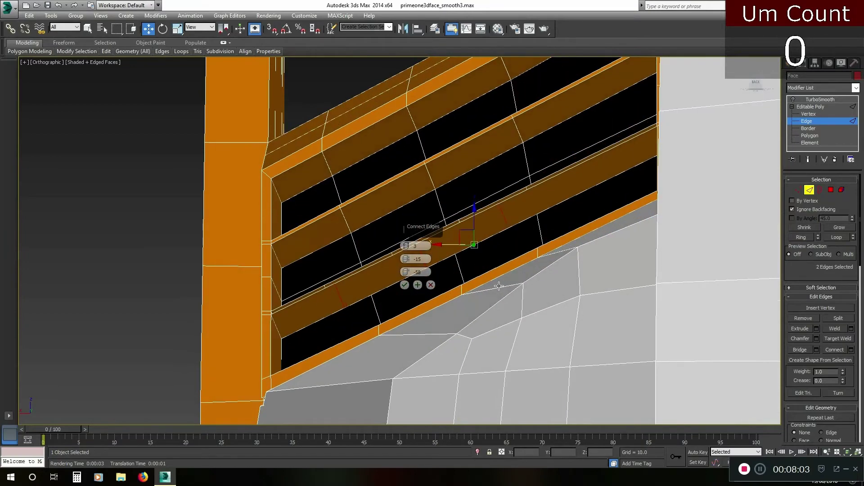
pyautogui.hotkey('shift', 'z')
pyautogui.hotkey('shift', 'z')
pyautogui.hotkey('shift', 'z')
pyautogui.hotkey('shift', 'z')
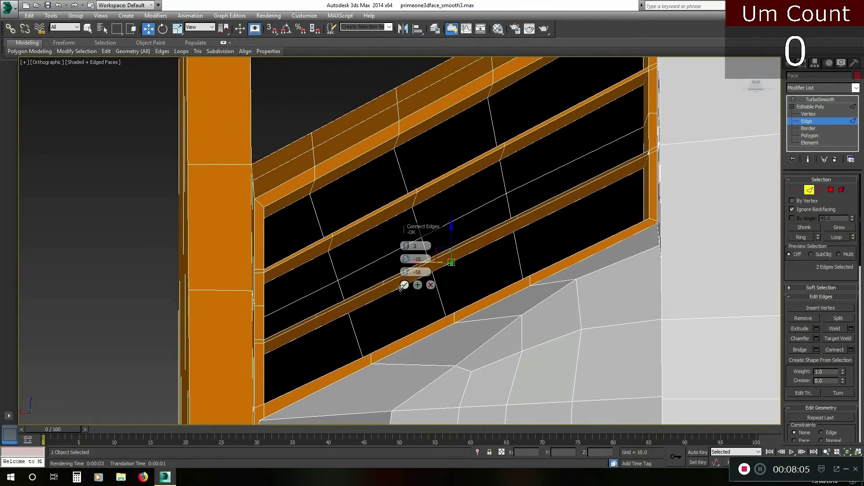
pyautogui.moveTo(405, 272); pyautogui.dragTo(405, 270)
pyautogui.click(404, 285)
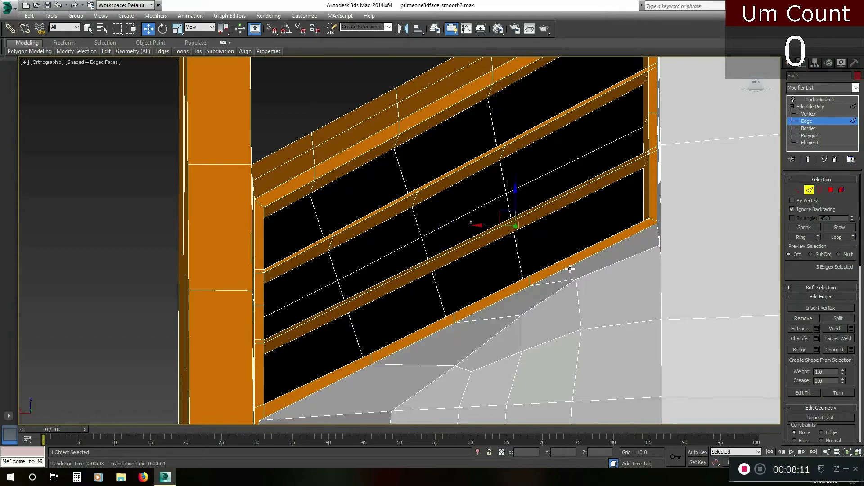
# Step: Select the three new cross edges on the lower slat's underside and remove them
pyautogui.scroll(-4, 570, 268)
pyautogui.scroll(6, 545, 281)
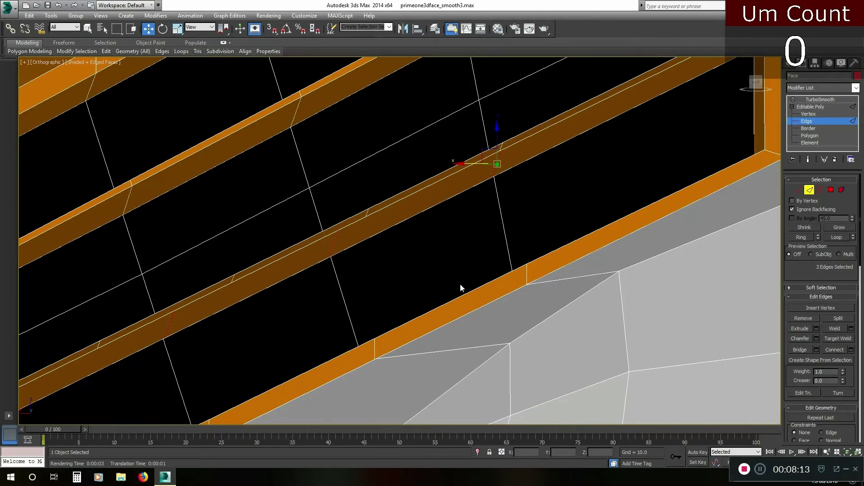
pyautogui.scroll(-2, 460, 284)
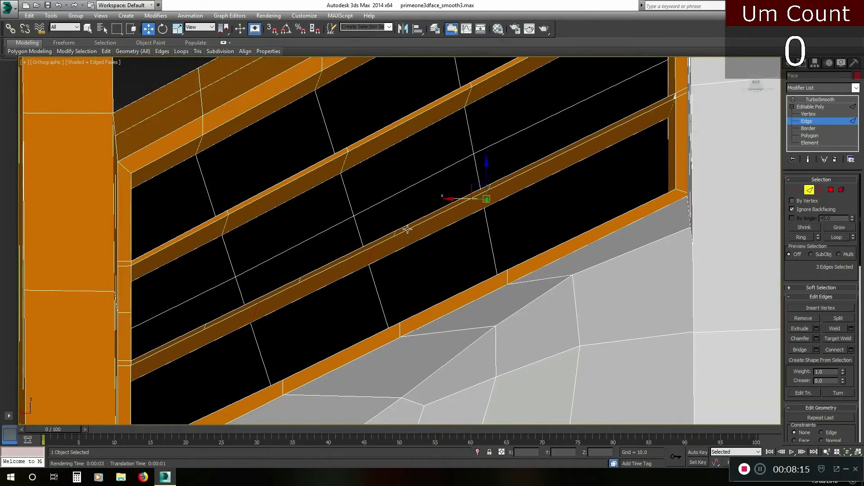
pyautogui.keyDown('alt'); pyautogui.moveTo(407, 229); pyautogui.dragTo(536, 171, button='middle'); pyautogui.keyUp('alt')
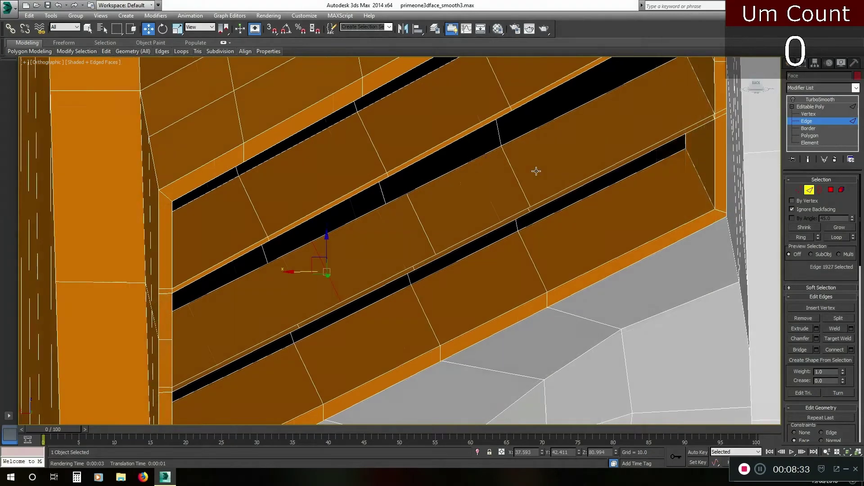
pyautogui.click(425, 230)
pyautogui.click(518, 178)
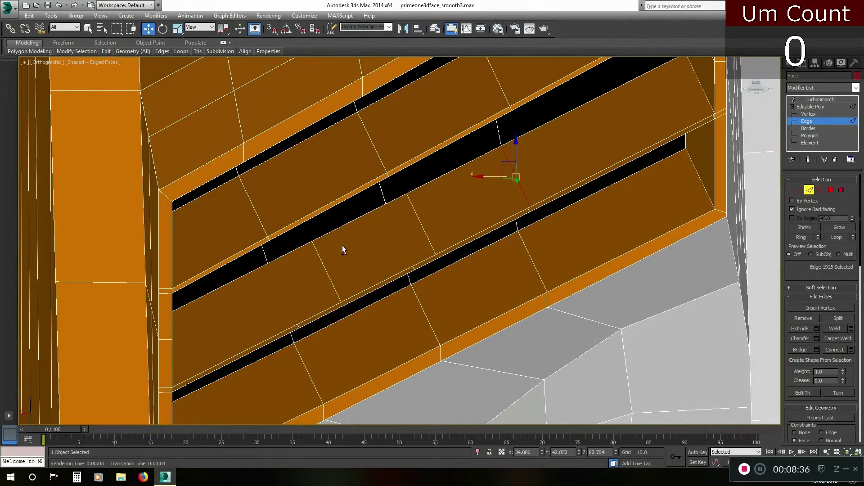
pyautogui.keyDown('ctrl'); pyautogui.click(319, 257); pyautogui.keyUp('ctrl')
pyautogui.keyDown('ctrl'); pyautogui.click(419, 218); pyautogui.keyUp('ctrl')
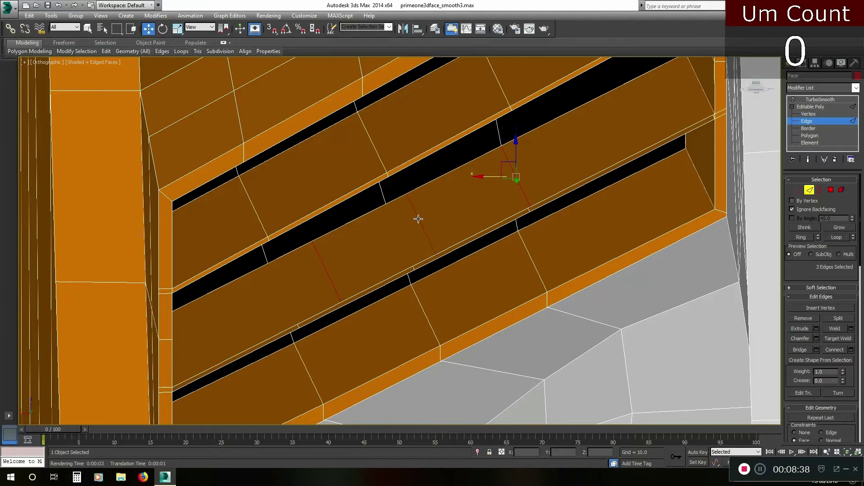
pyautogui.press('BackSpace')
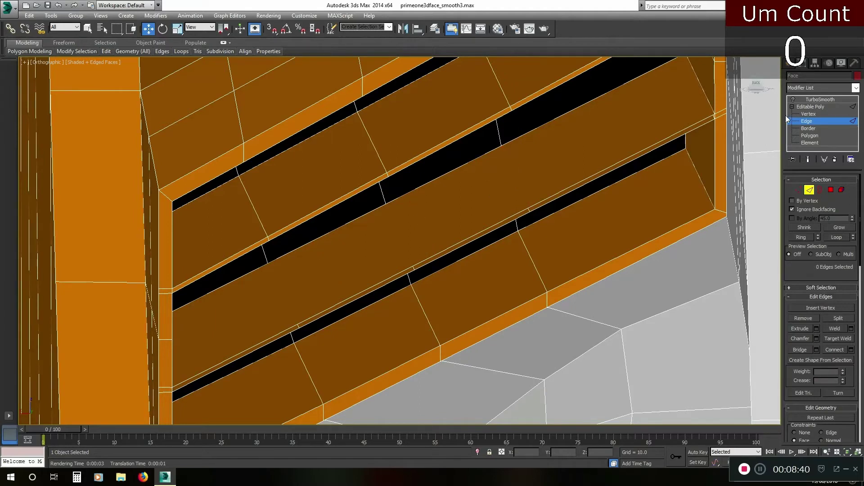
# Step: Reconnect the two long edges of the lower slat's underside with 3 segments, pinch -15 and slide -25
pyautogui.click(496, 149)
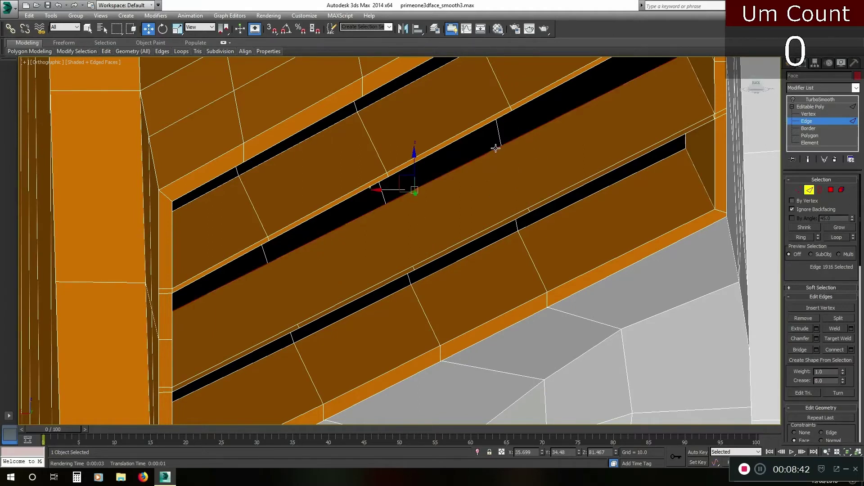
pyautogui.keyDown('ctrl'); pyautogui.click(508, 215); pyautogui.keyUp('ctrl')
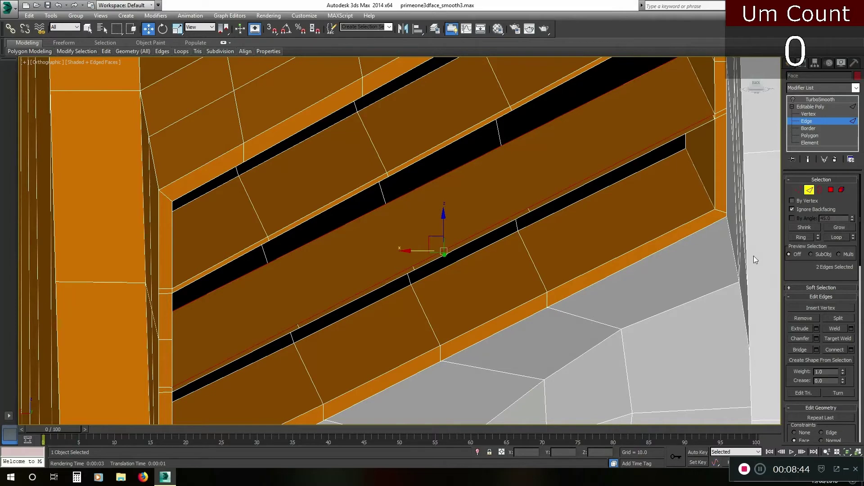
pyautogui.click(852, 350)
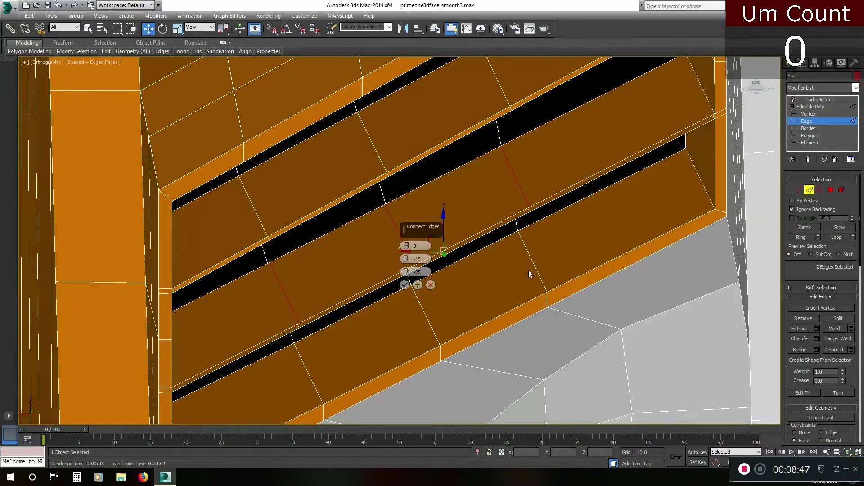
pyautogui.click(405, 284)
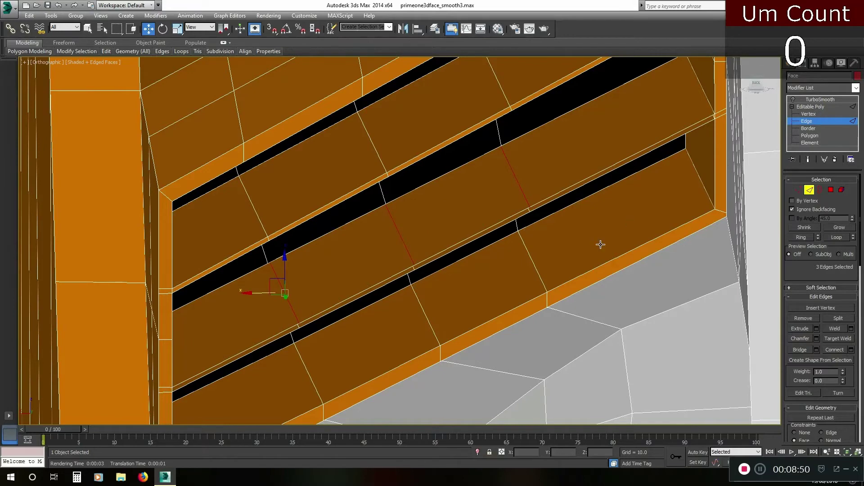
# Step: Set the edit constraint to None and lower the selected vertex slightly away from its near-coincident neighbour on the slat's rear edge
pyautogui.keyDown('alt'); pyautogui.moveTo(600, 245); pyautogui.dragTo(599, 243, button='middle'); pyautogui.keyUp('alt')
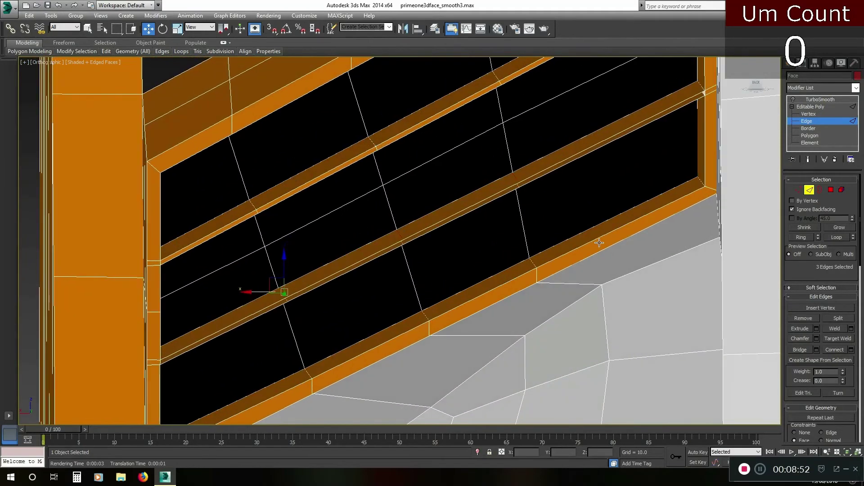
pyautogui.moveTo(590, 206); pyautogui.dragTo(521, 252, button='middle')
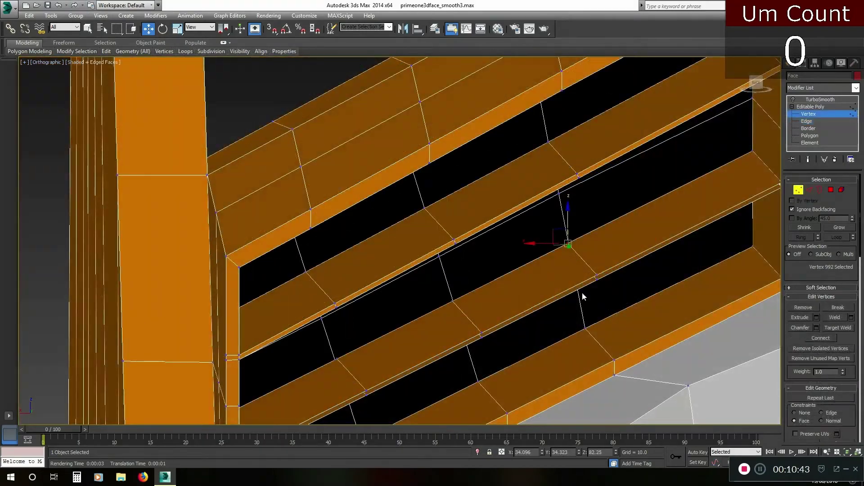
pyautogui.scroll(5, 584, 290)
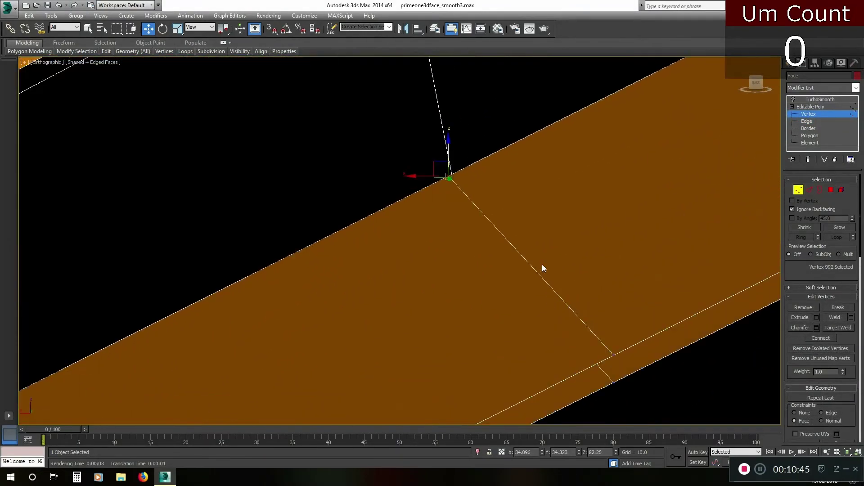
pyautogui.moveTo(448, 154); pyautogui.dragTo(450, 154)
pyautogui.click(794, 413)
pyautogui.moveTo(450, 150); pyautogui.dragTo(449, 160)
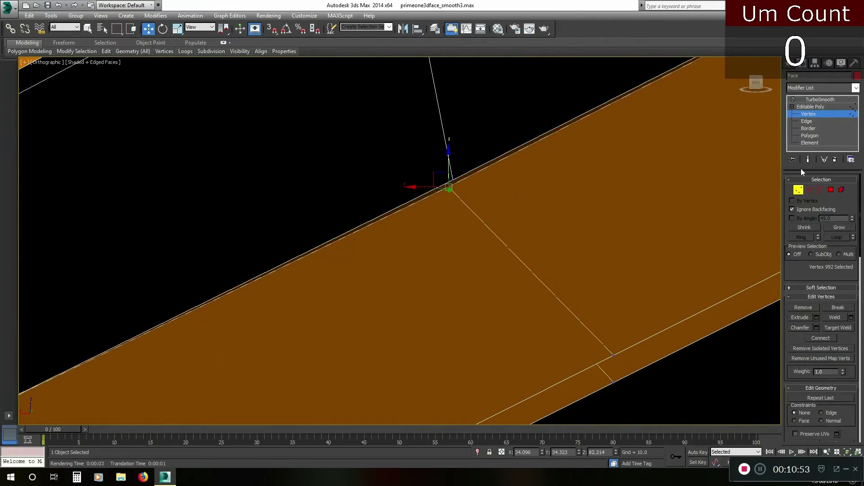
# Step: Target-weld the lowered vertex to the neighbouring vertex at the end of the cross edge behind the slat
pyautogui.click(836, 327)
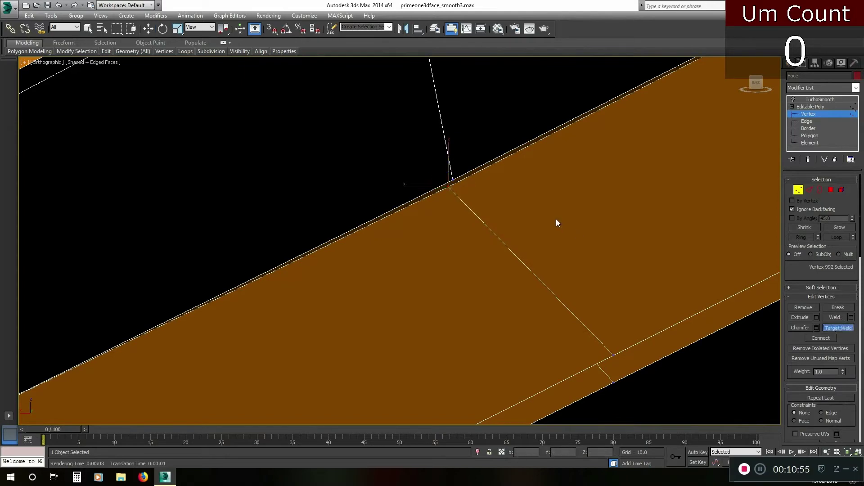
pyautogui.click(448, 186)
pyautogui.click(452, 180)
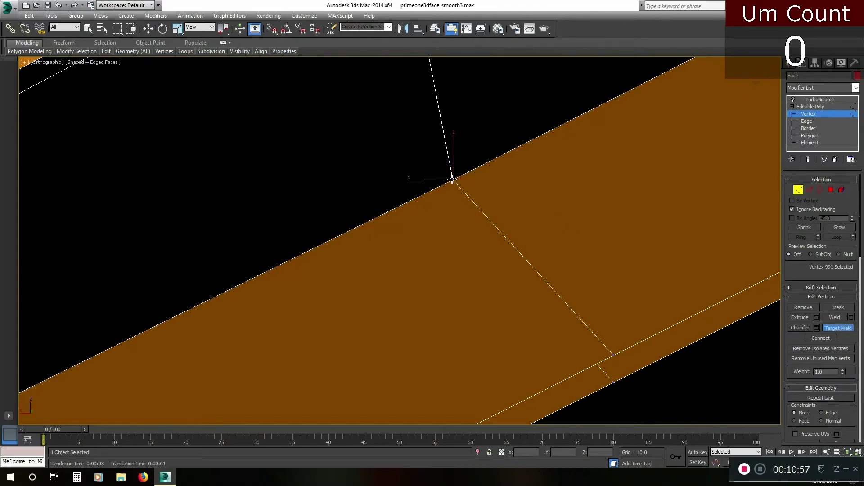
# Step: Target-weld the next pair of near-coincident vertices along the lower slat's rear edge
pyautogui.moveTo(283, 302); pyautogui.dragTo(668, 98, button='middle')
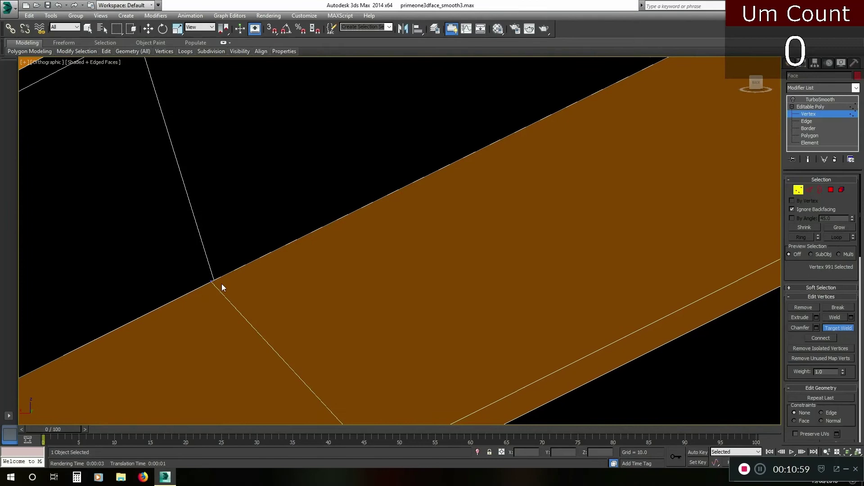
pyautogui.click(836, 327)
pyautogui.moveTo(368, 335); pyautogui.dragTo(470, 306, button='middle')
pyautogui.click(314, 252)
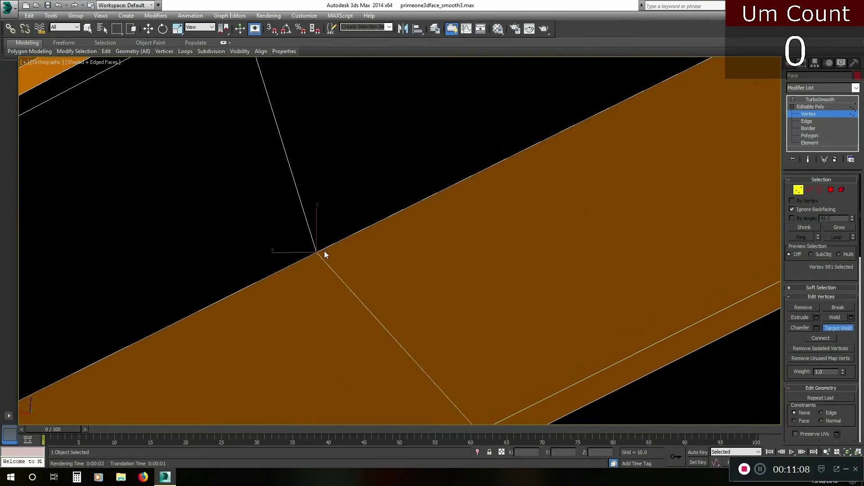
pyautogui.moveTo(325, 251); pyautogui.dragTo(382, 231, button='middle')
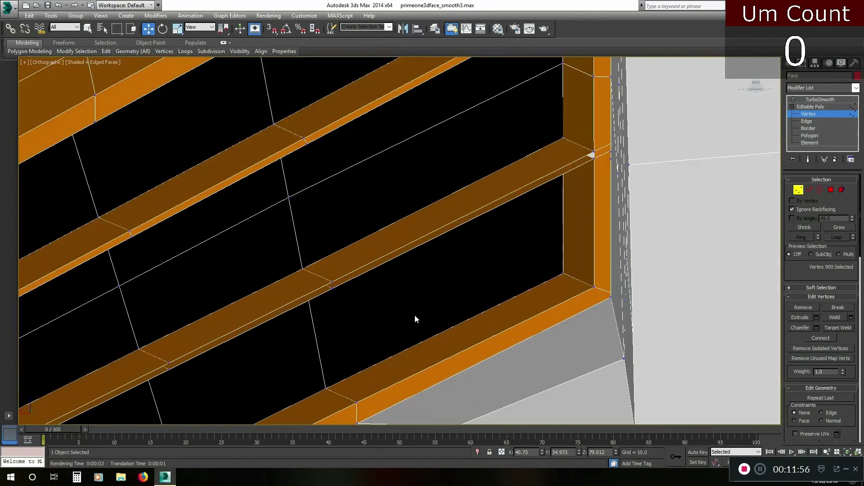
# Step: Select the facing upper and lower edge segments along the lower slat's front and bridge them to close the gap
pyautogui.keyDown('alt'); pyautogui.moveTo(414, 315); pyautogui.dragTo(400, 295, button='middle'); pyautogui.keyUp('alt')
pyautogui.scroll(2, 394, 299)
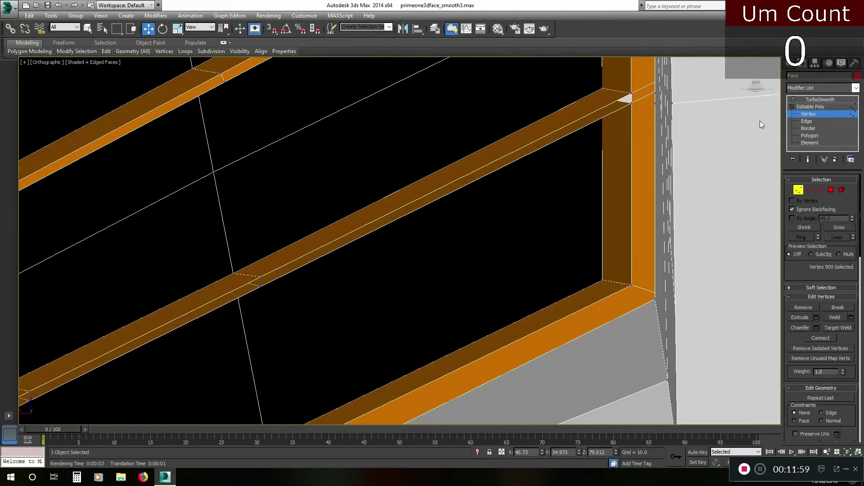
pyautogui.click(807, 122)
pyautogui.click(488, 169)
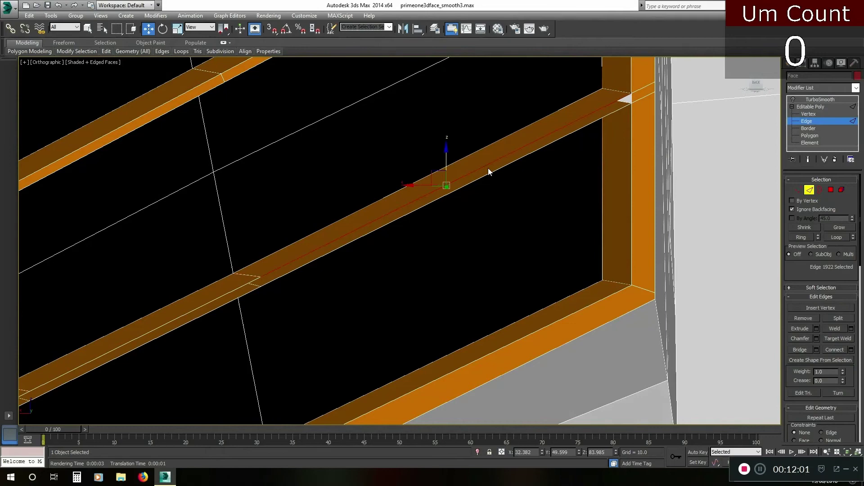
pyautogui.moveTo(360, 288); pyautogui.dragTo(531, 212, button='middle')
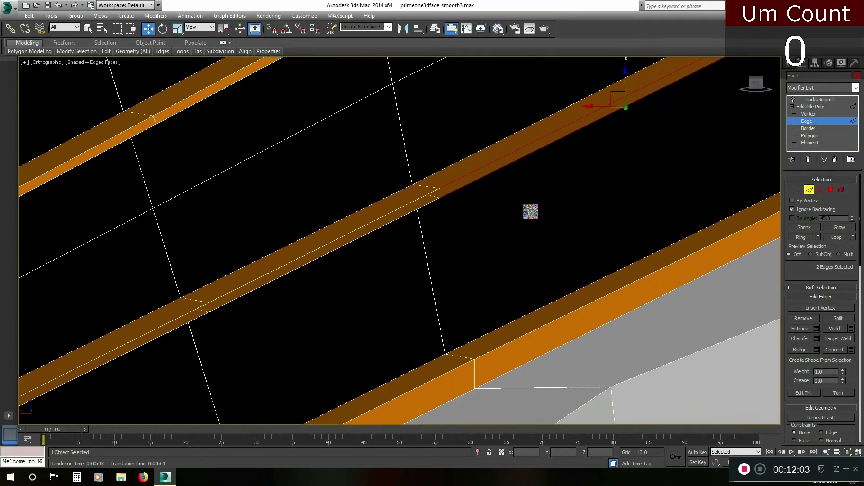
pyautogui.keyDown('ctrl'); pyautogui.click(375, 221); pyautogui.keyUp('ctrl')
pyautogui.keyDown('ctrl'); pyautogui.click(377, 228); pyautogui.keyUp('ctrl')
pyautogui.moveTo(361, 246); pyautogui.dragTo(628, 133, button='middle')
pyautogui.keyDown('ctrl'); pyautogui.click(273, 287); pyautogui.keyUp('ctrl')
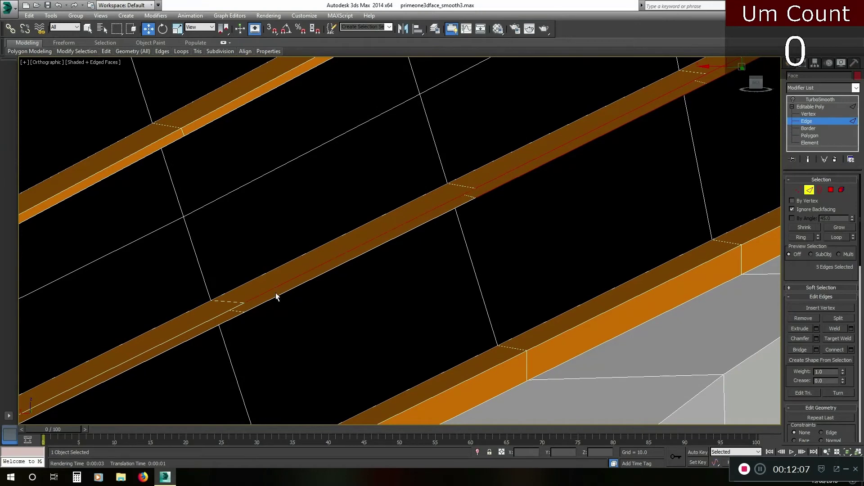
pyautogui.keyDown('ctrl'); pyautogui.click(206, 321); pyautogui.keyUp('ctrl')
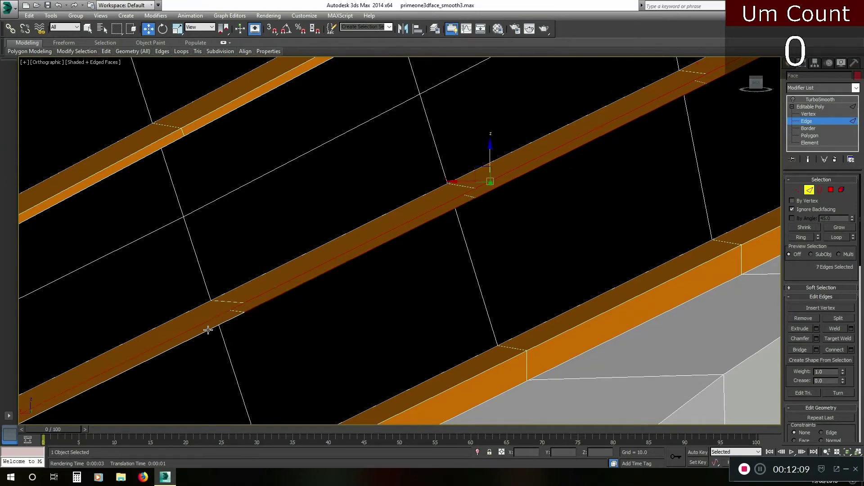
pyautogui.click(806, 350)
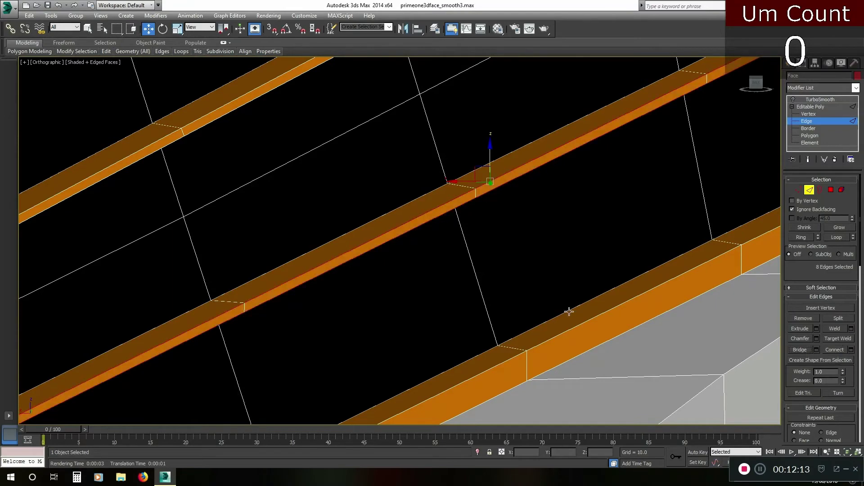
pyautogui.click(557, 273)
# Step: Select the four vertices where the two slats meet the outer edge of the vent frame's upright side
pyautogui.scroll(-5, 555, 271)
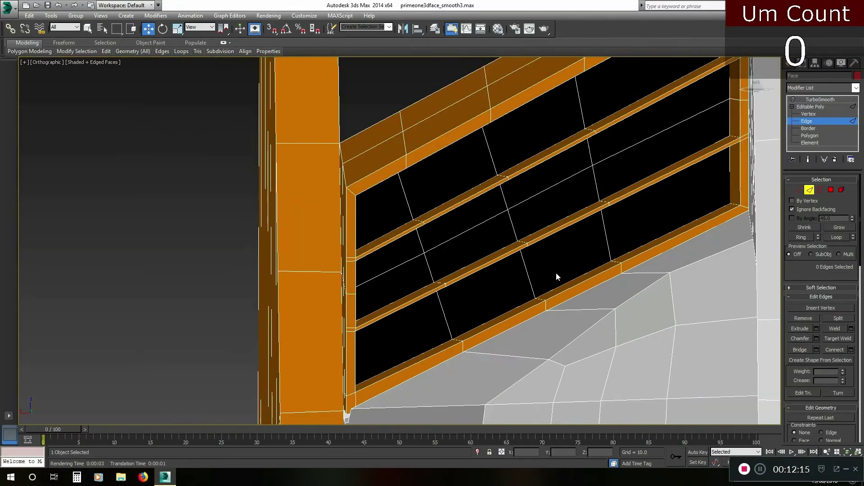
pyautogui.scroll(3, 616, 261)
pyautogui.keyDown('alt'); pyautogui.moveTo(612, 267); pyautogui.dragTo(614, 265, button='middle'); pyautogui.keyUp('alt')
pyautogui.moveTo(470, 281); pyautogui.dragTo(473, 256, button='middle')
pyautogui.scroll(-2, 284, 320)
pyautogui.keyDown('alt'); pyautogui.moveTo(285, 320); pyautogui.dragTo(295, 317, button='middle'); pyautogui.keyUp('alt')
pyautogui.scroll(10, 328, 303)
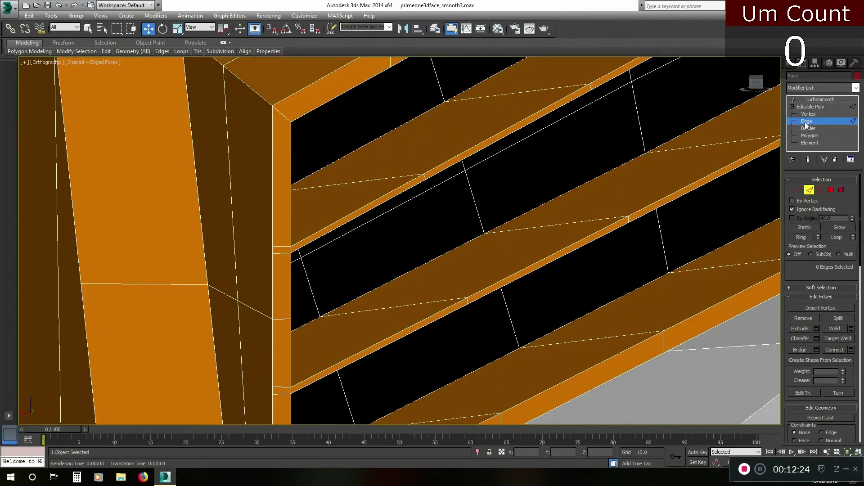
pyautogui.click(809, 114)
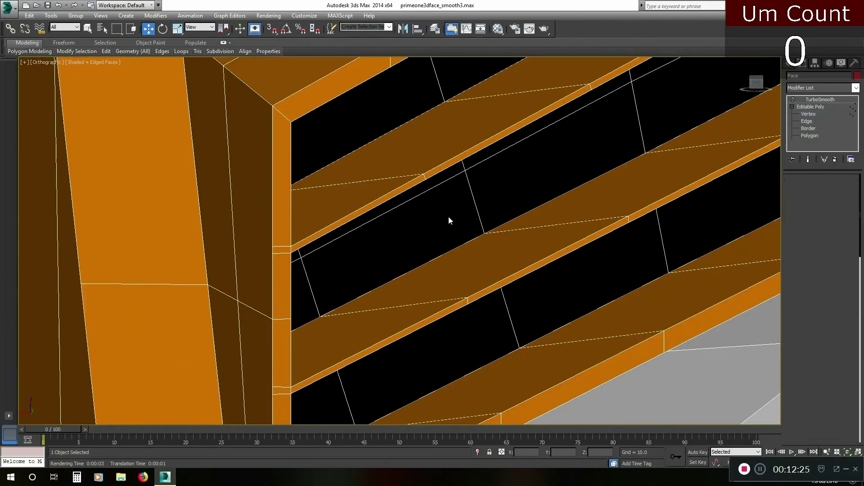
pyautogui.moveTo(269, 258); pyautogui.dragTo(280, 243)
pyautogui.moveTo(301, 280); pyautogui.dragTo(351, 192, button='middle')
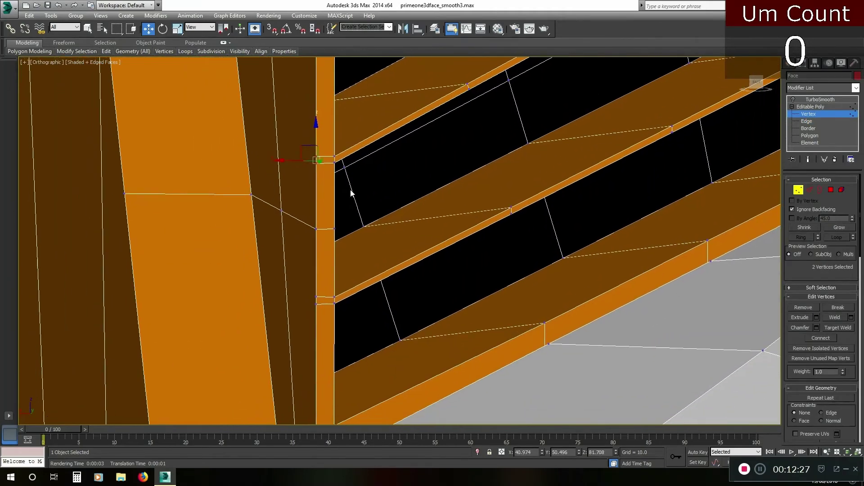
pyautogui.keyDown('ctrl'); pyautogui.moveTo(322, 290); pyautogui.dragTo(312, 311); pyautogui.keyUp('ctrl')
pyautogui.moveTo(343, 331); pyautogui.dragTo(386, 210, button='middle')
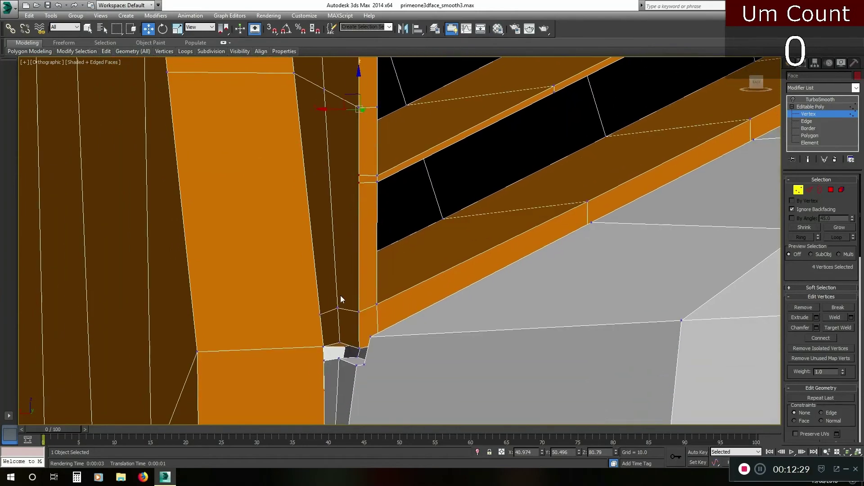
pyautogui.moveTo(417, 241); pyautogui.dragTo(356, 360, button='middle')
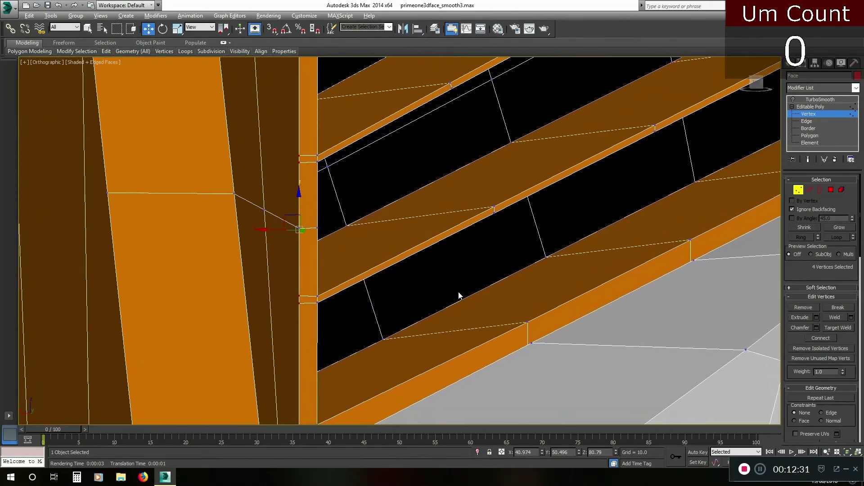
# Step: Examine the selected slat-end vertices from a lower angle and from behind in the four-viewport layout
pyautogui.keyDown('alt'); pyautogui.moveTo(459, 294); pyautogui.dragTo(446, 299, button='middle'); pyautogui.keyUp('alt')
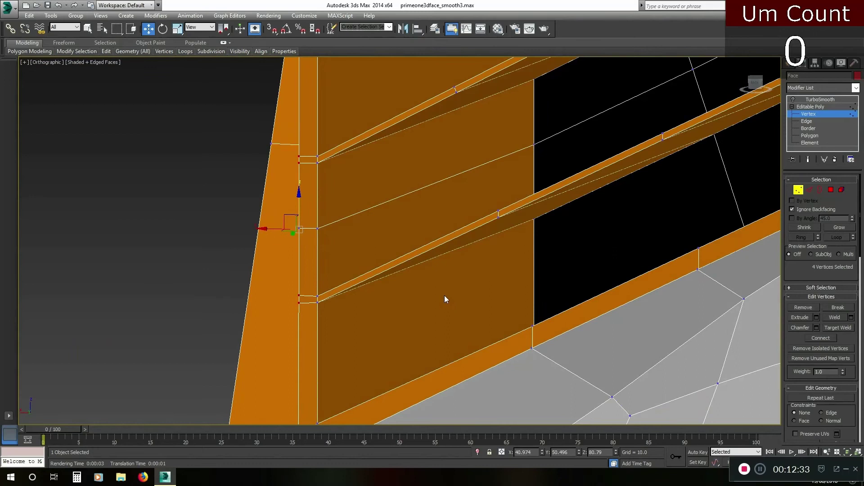
pyautogui.hotkey('alt', 'w')
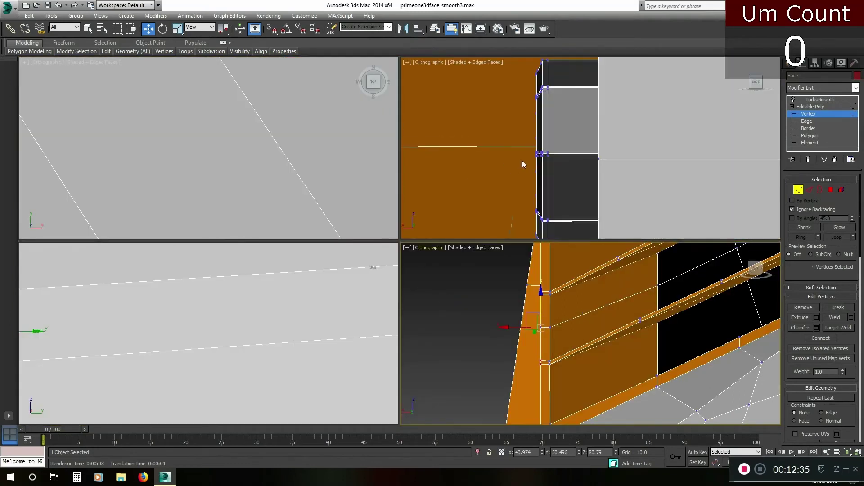
pyautogui.keyDown('alt'); pyautogui.moveTo(522, 161); pyautogui.dragTo(543, 193, button='middle'); pyautogui.keyUp('alt')
pyautogui.scroll(10, 543, 193)
pyautogui.moveTo(519, 155); pyautogui.dragTo(576, 412, button='middle')
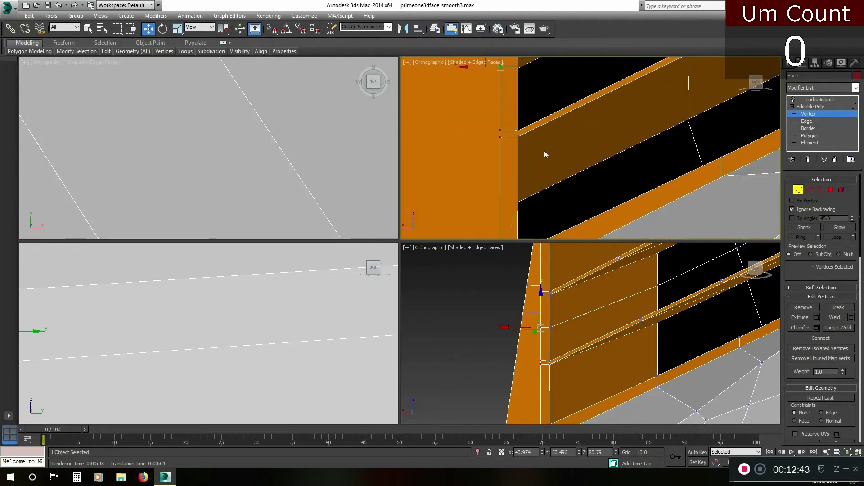
pyautogui.moveTo(544, 149); pyautogui.dragTo(520, 185, button='middle')
pyautogui.scroll(-3, 531, 141)
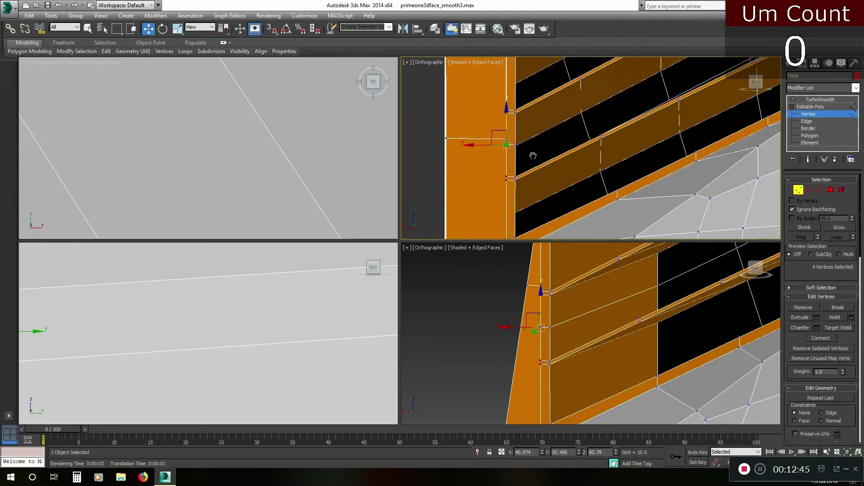
pyautogui.scroll(3, 530, 149)
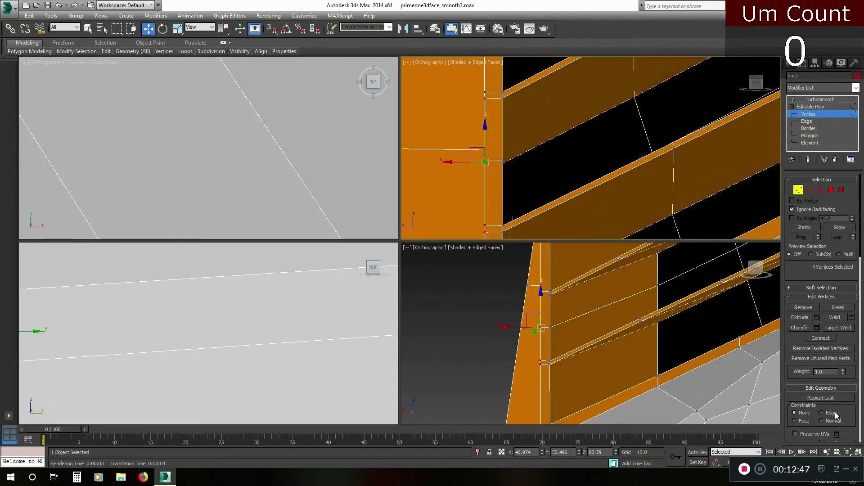
# Step: Try to lower the four selected slat-end vertices with the edit constraint set to Edge
pyautogui.click(821, 413)
pyautogui.moveTo(485, 134); pyautogui.dragTo(481, 146)
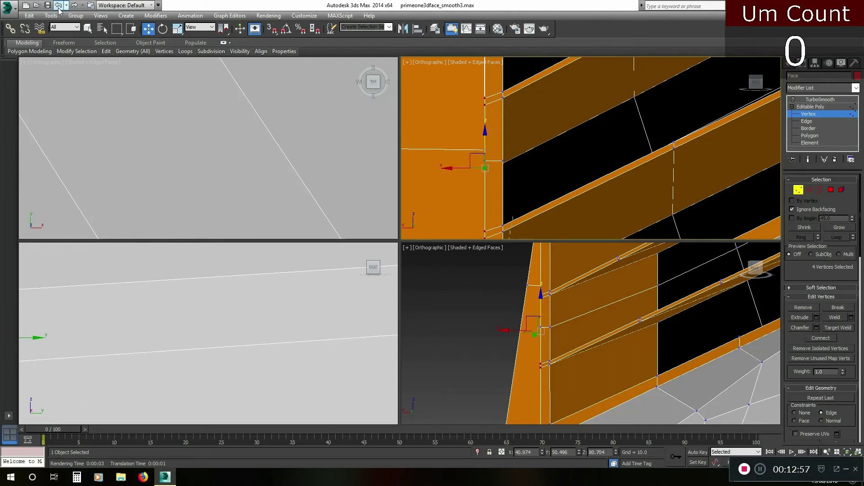
pyautogui.hotkey('ctrl', 'z')
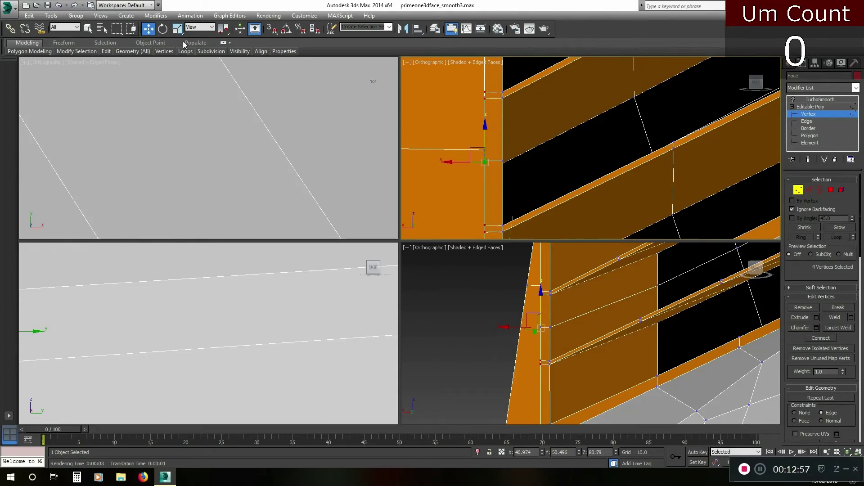
# Step: Set the edit constraint to None and lower the four slat-end vertices to about Z 80.67, then clear the selection
pyautogui.click(793, 412)
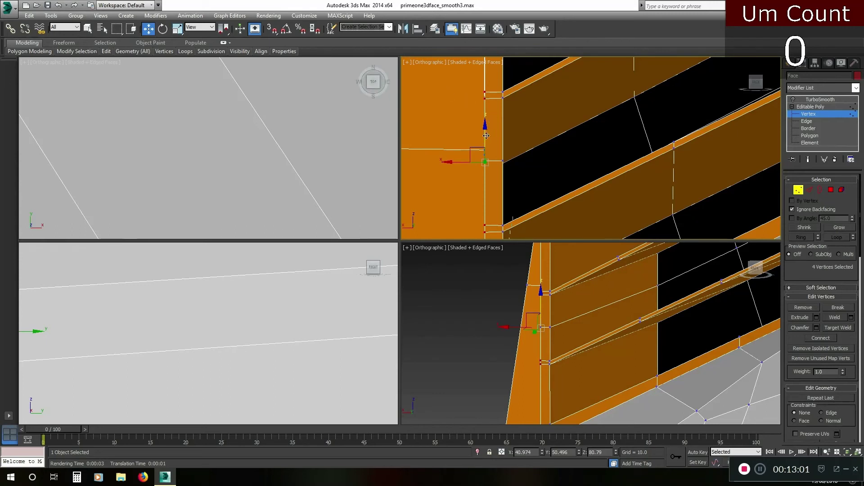
pyautogui.moveTo(486, 135); pyautogui.dragTo(485, 146)
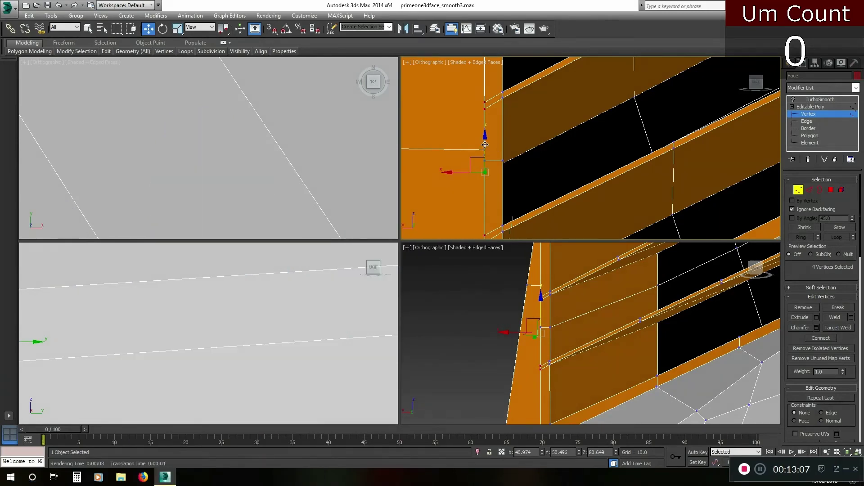
pyautogui.moveTo(485, 144); pyautogui.dragTo(487, 143)
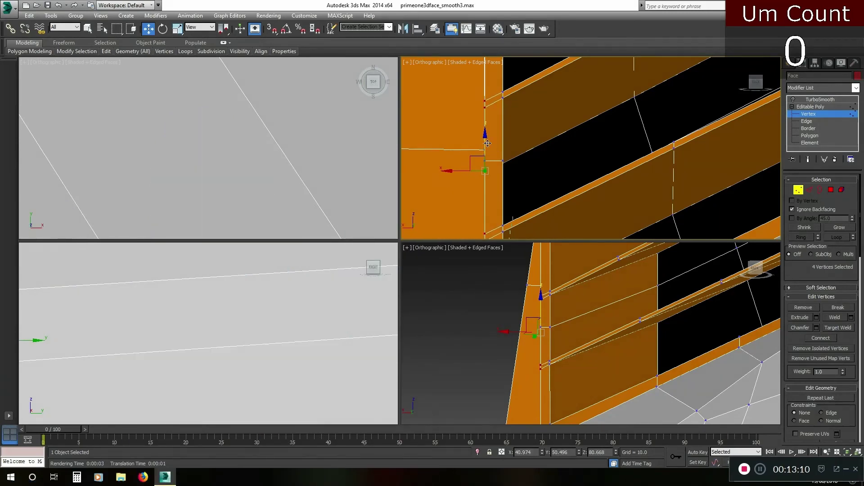
pyautogui.click(542, 165)
# Step: Turn on TurboSmooth and render an angled close view of the rear vent to check its slats, then close the render
pyautogui.scroll(-5, 547, 175)
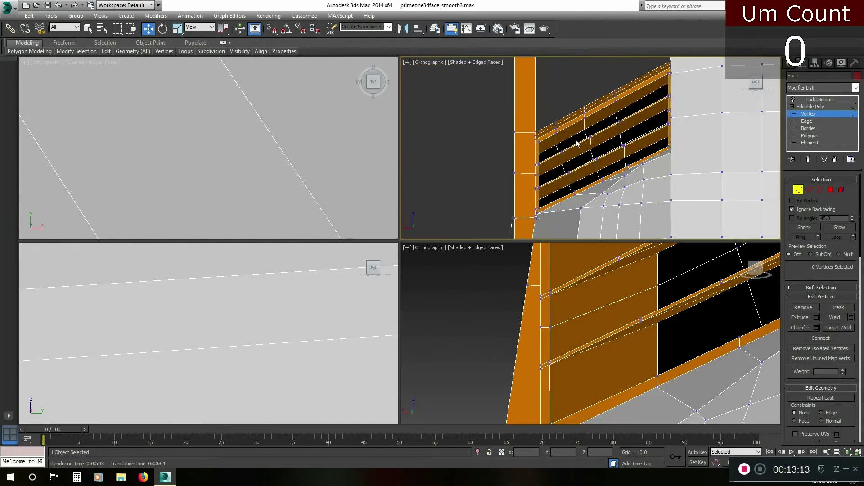
pyautogui.keyDown('alt'); pyautogui.moveTo(576, 141); pyautogui.dragTo(613, 153, button='middle'); pyautogui.keyUp('alt')
pyautogui.click(756, 84)
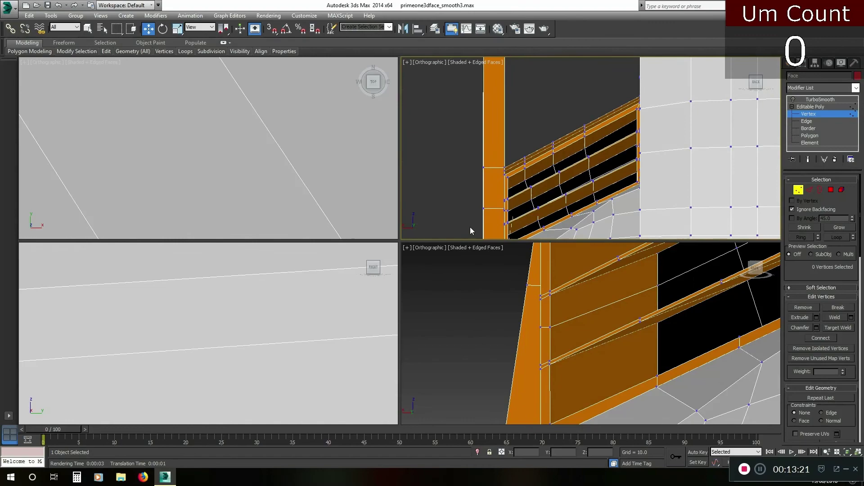
pyautogui.hotkey('alt', 'w')
pyautogui.scroll(-3, 307, 254)
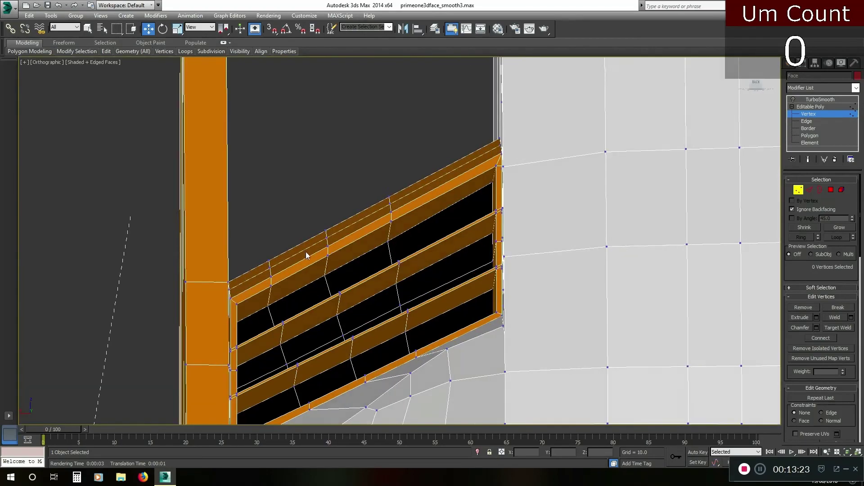
pyautogui.keyDown('alt'); pyautogui.moveTo(309, 252); pyautogui.dragTo(397, 179, button='middle'); pyautogui.keyUp('alt')
pyautogui.scroll(6, 398, 179)
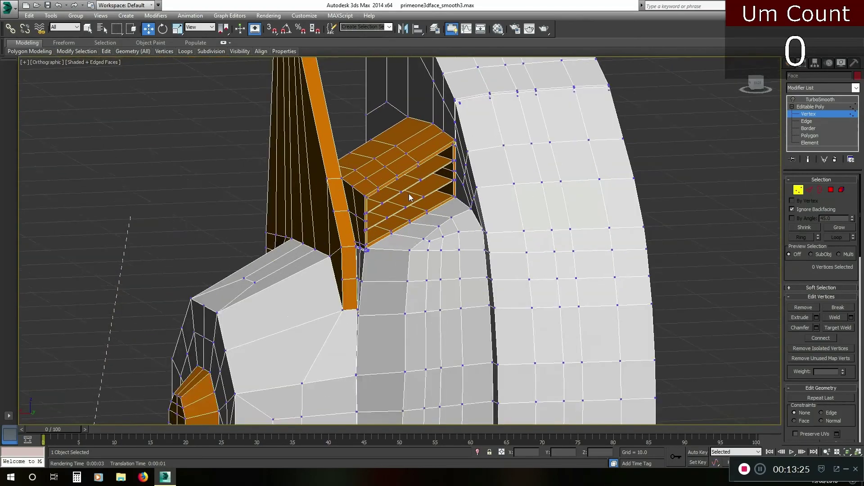
pyautogui.click(819, 99)
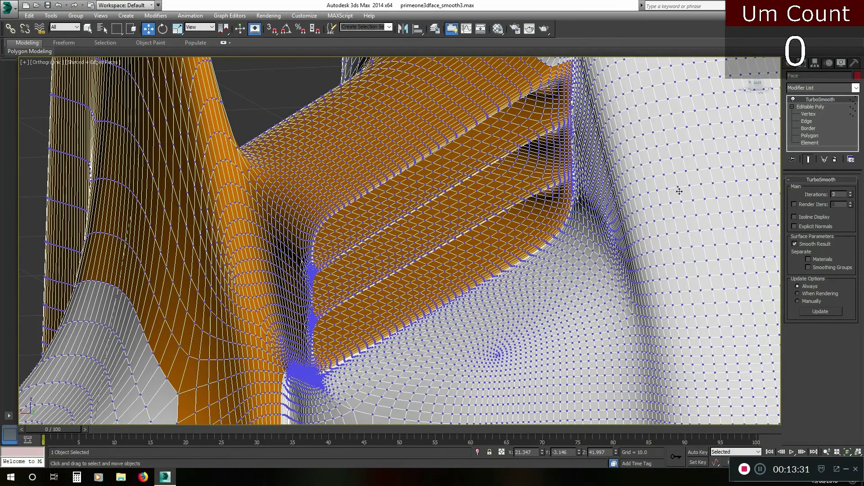
pyautogui.click(530, 29)
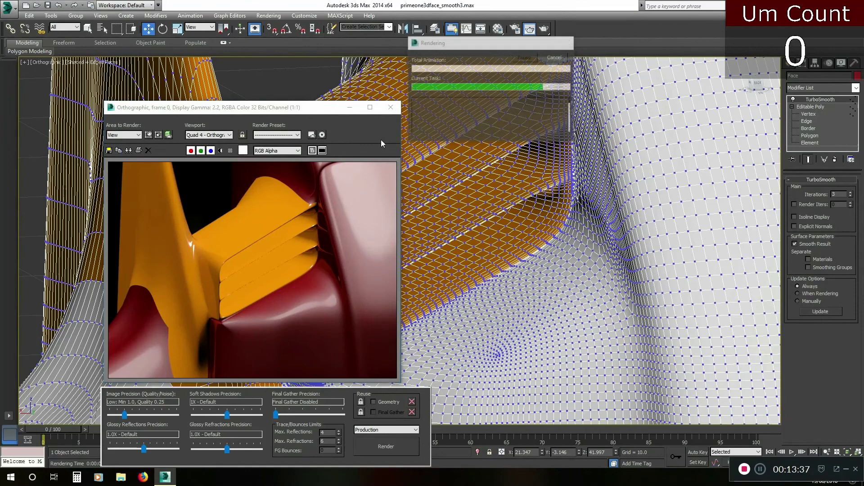
pyautogui.click(390, 108)
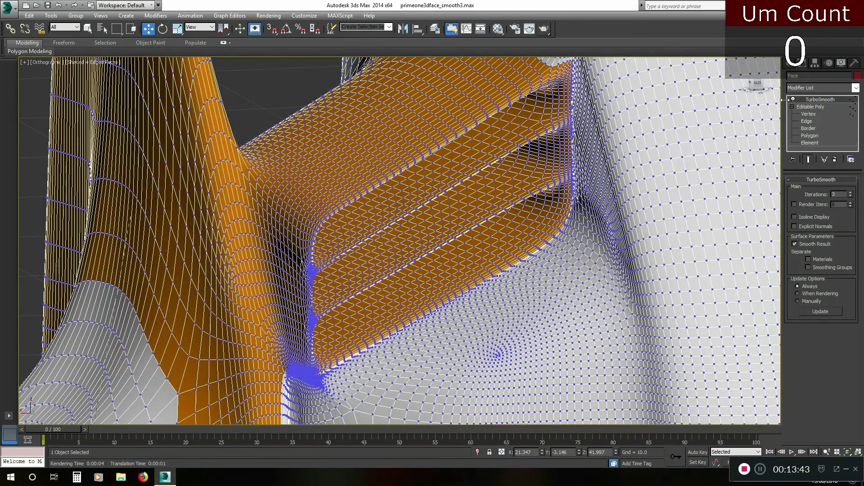
# Step: Return to vertex editing of the base mesh and examine the vent's slat ends and lower corner from behind
pyautogui.click(808, 107)
pyautogui.click(808, 114)
pyautogui.scroll(-8, 504, 242)
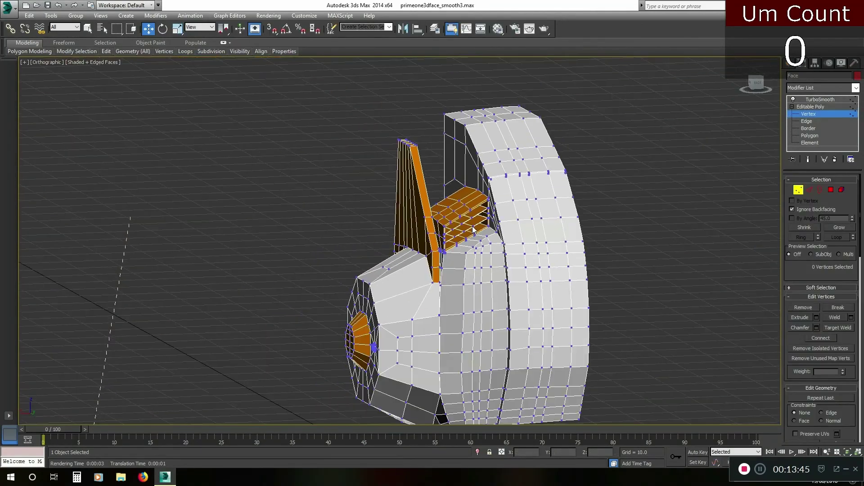
pyautogui.moveTo(504, 241)
pyautogui.keyDown('alt'); pyautogui.mouseDown(button='middle')
pyautogui.moveTo(497, 241)
pyautogui.moveTo(505, 239)
pyautogui.mouseUp(button='middle'); pyautogui.keyUp('alt')
pyautogui.click(756, 83)
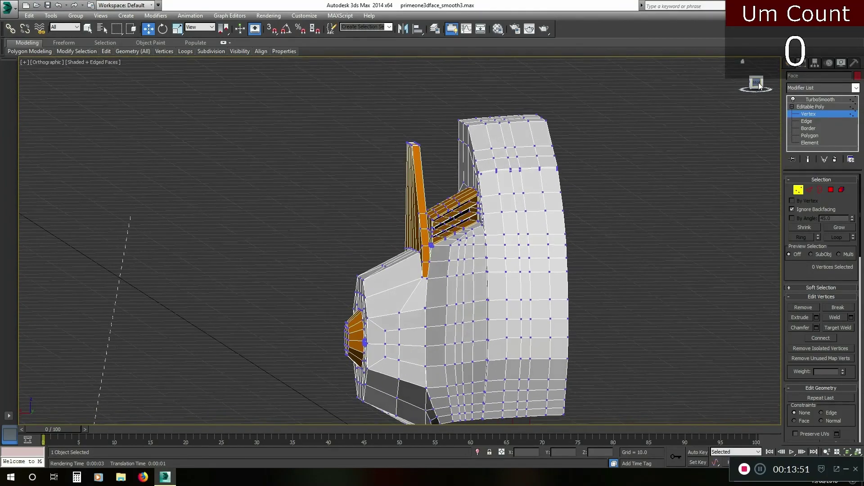
pyautogui.hotkey('alt', 'w')
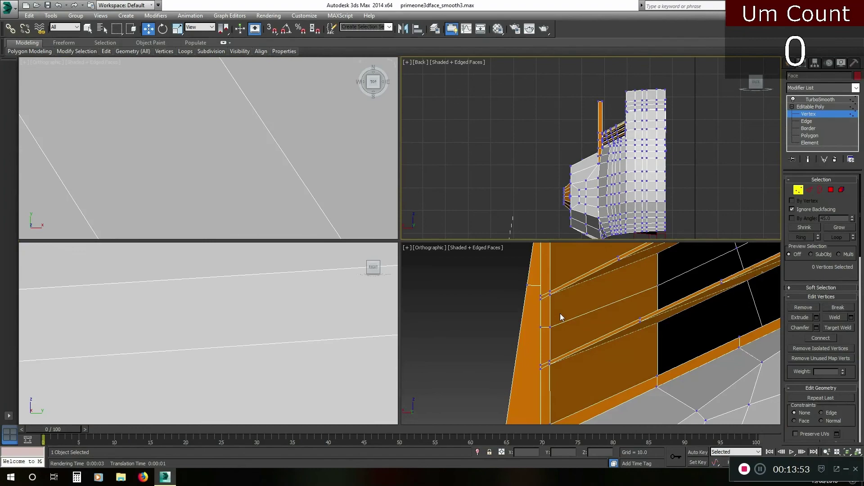
pyautogui.click(560, 314)
pyautogui.hotkey('alt', 'w')
pyautogui.scroll(-8, 428, 208)
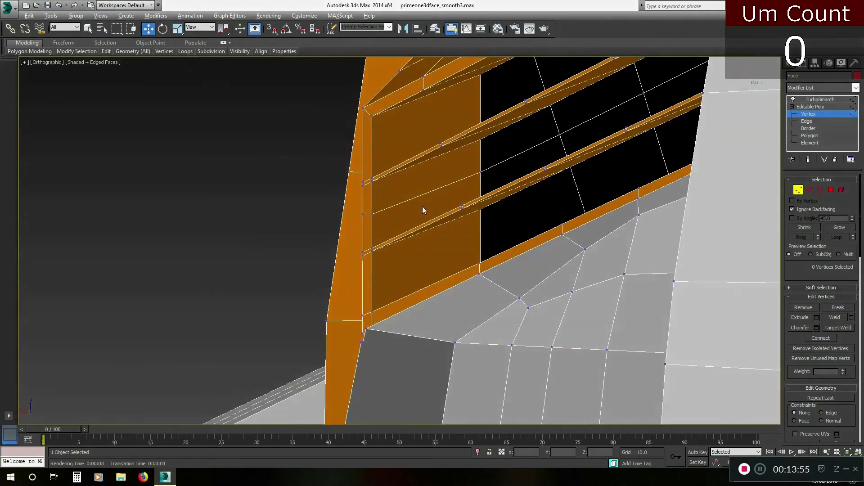